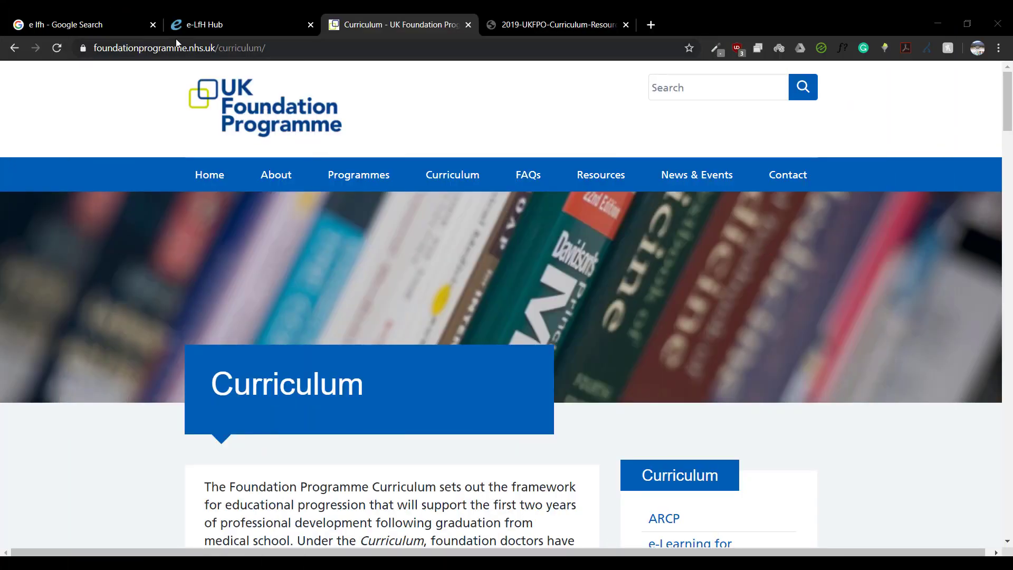
Step: Return to the 'e lfh' Google results and open the e-LfH Hub login page
{"action": "left_click", "coordinate": [132, 25]}
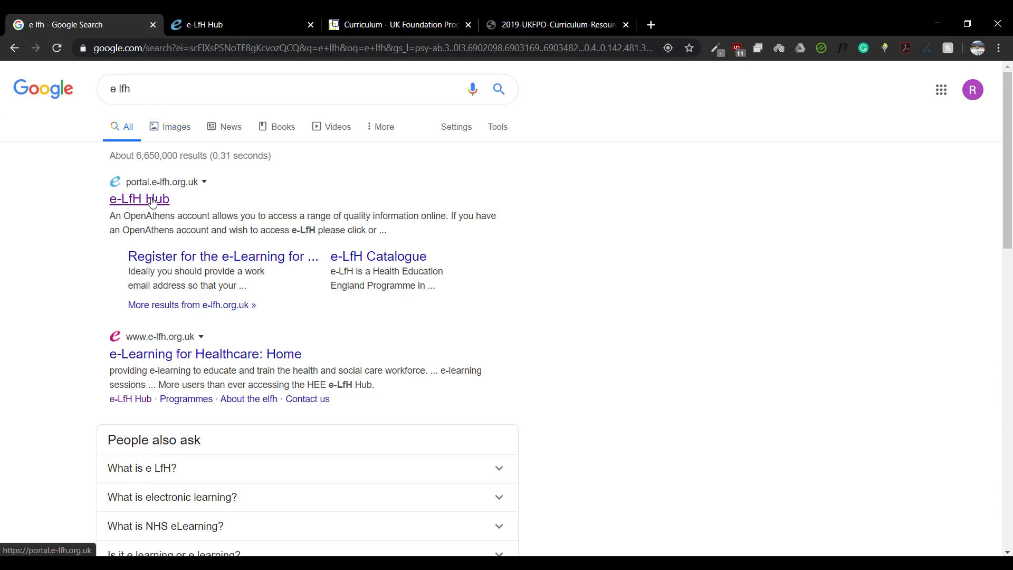
{"action": "left_click", "coordinate": [245, 21]}
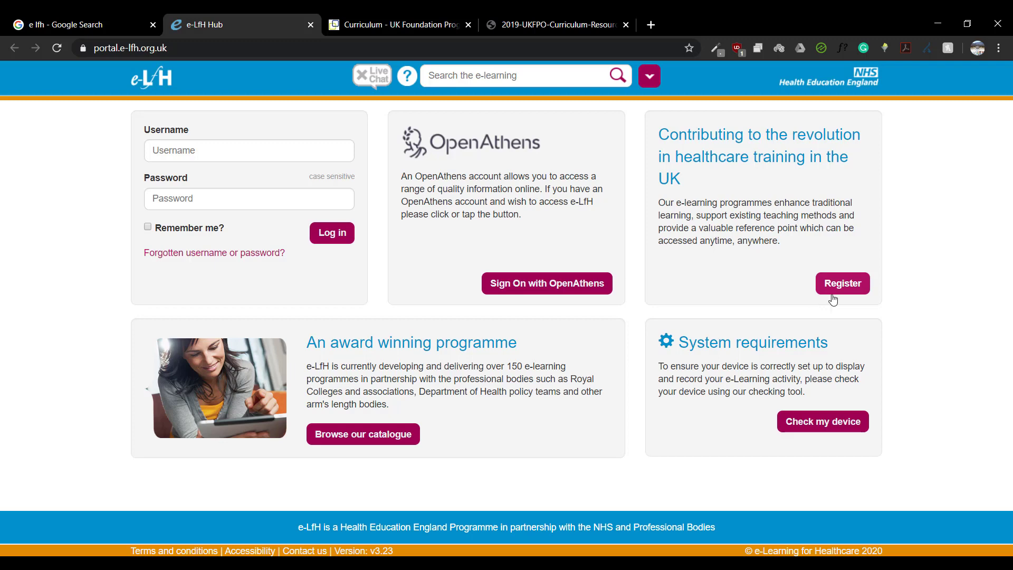
{"action": "right_click", "coordinate": [847, 285]}
{"action": "left_click", "coordinate": [878, 296]}
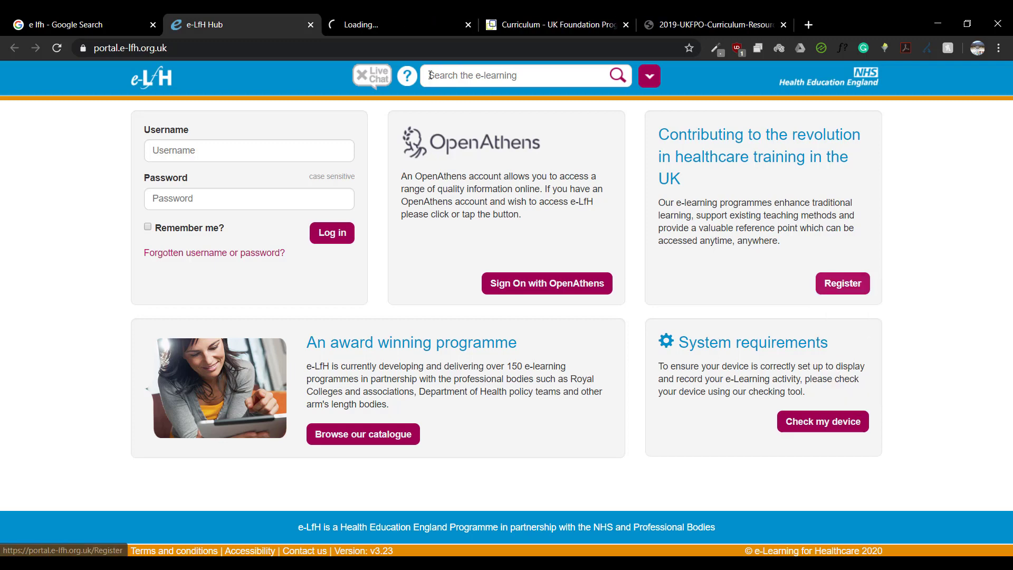
{"action": "key", "text": "ctrl+Tab"}
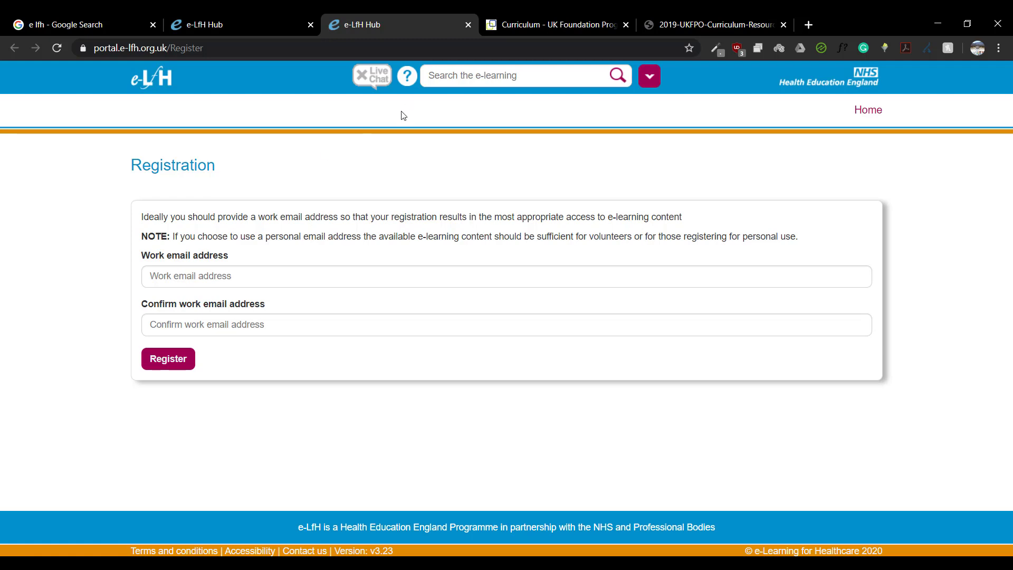
Step: Sign in to e-LfH Hub with the account username and password
{"action": "left_click", "coordinate": [469, 25]}
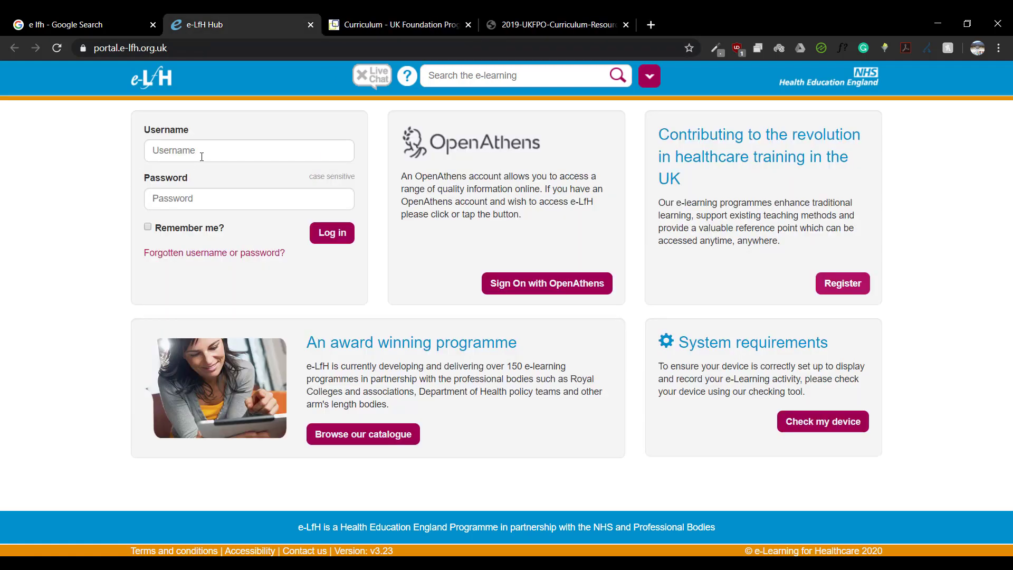
{"action": "left_click", "coordinate": [206, 149]}
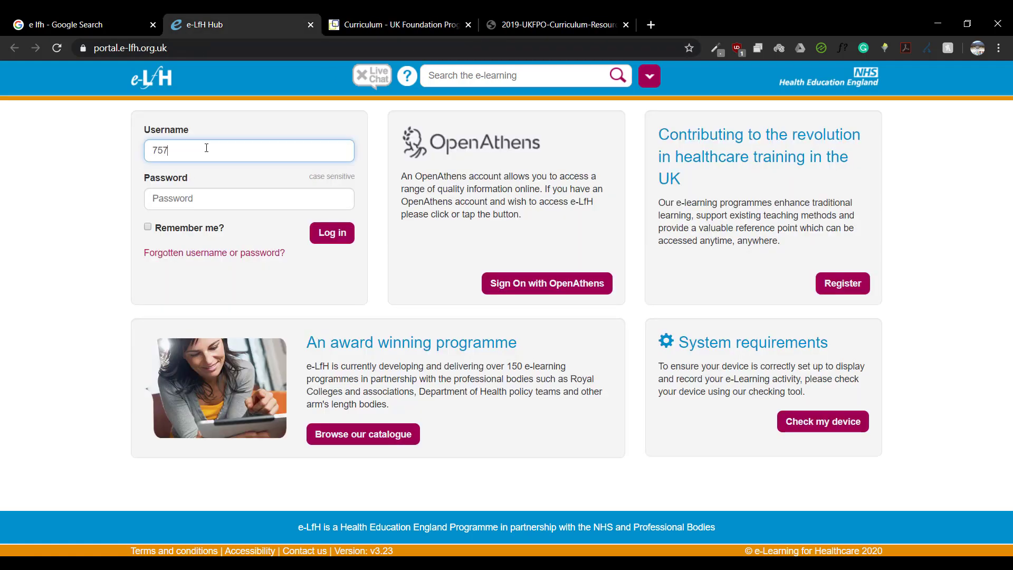
{"action": "key", "text": "Tab"}
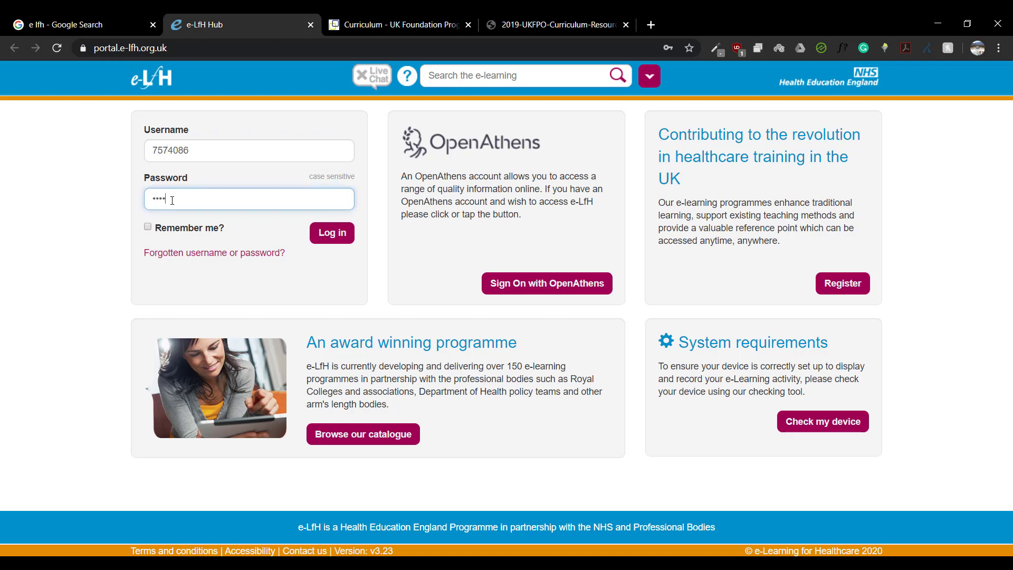
{"action": "left_click", "coordinate": [332, 233]}
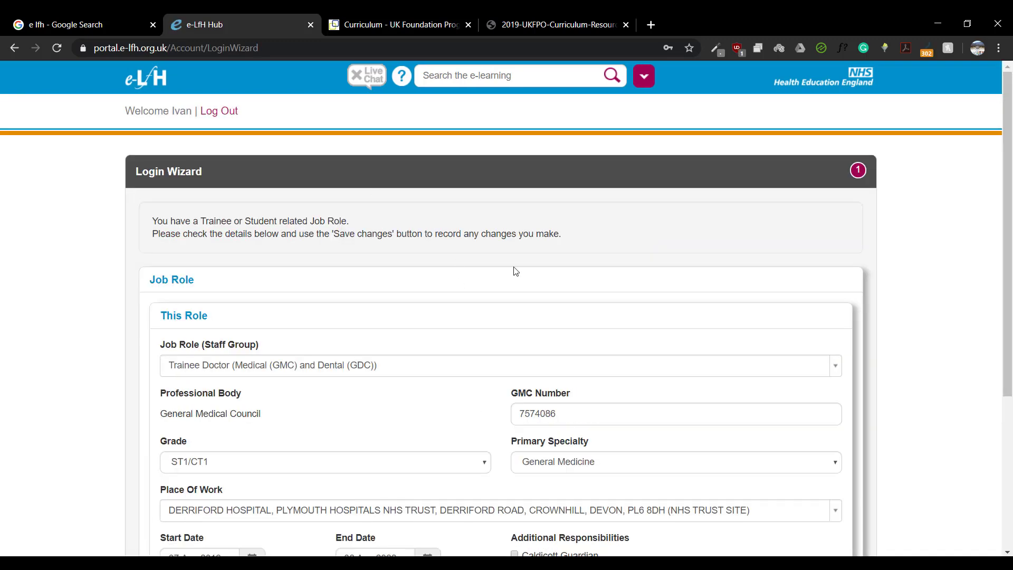
Step: Confirm the existing job role details and dismiss the notifications to reach the dashboard
{"action": "scroll", "coordinate": [633, 436], "scroll_direction": "down", "scroll_amount": 5}
{"action": "left_click", "coordinate": [780, 396]}
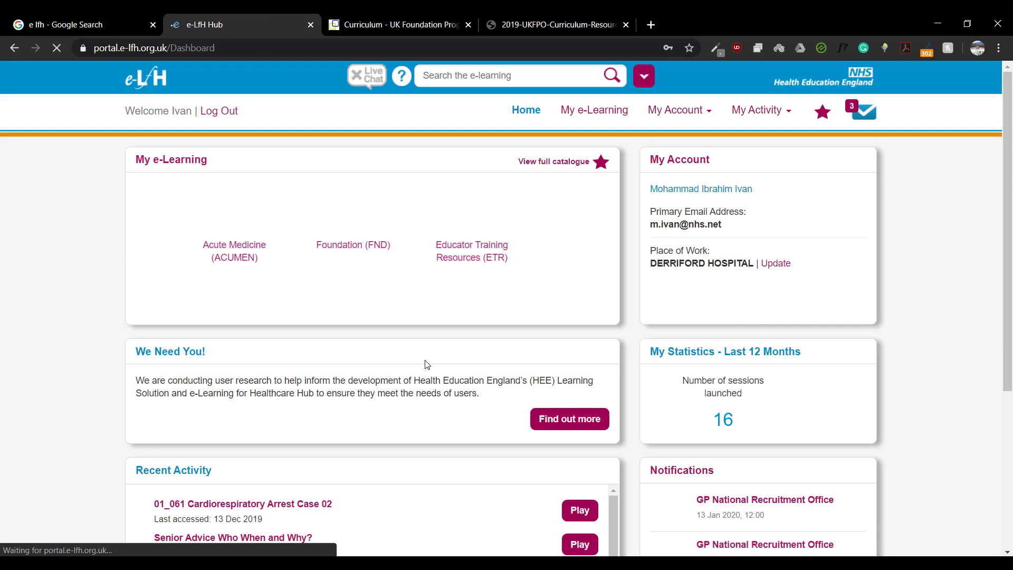
{"action": "key", "text": "Escape"}
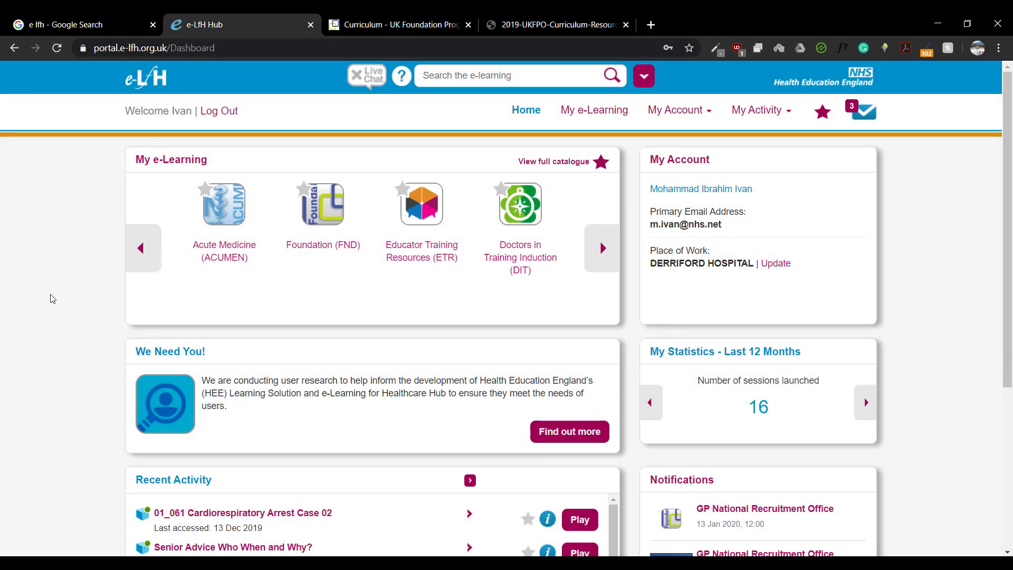
{"action": "scroll", "coordinate": [53, 299], "scroll_direction": "down", "scroll_amount": 5}
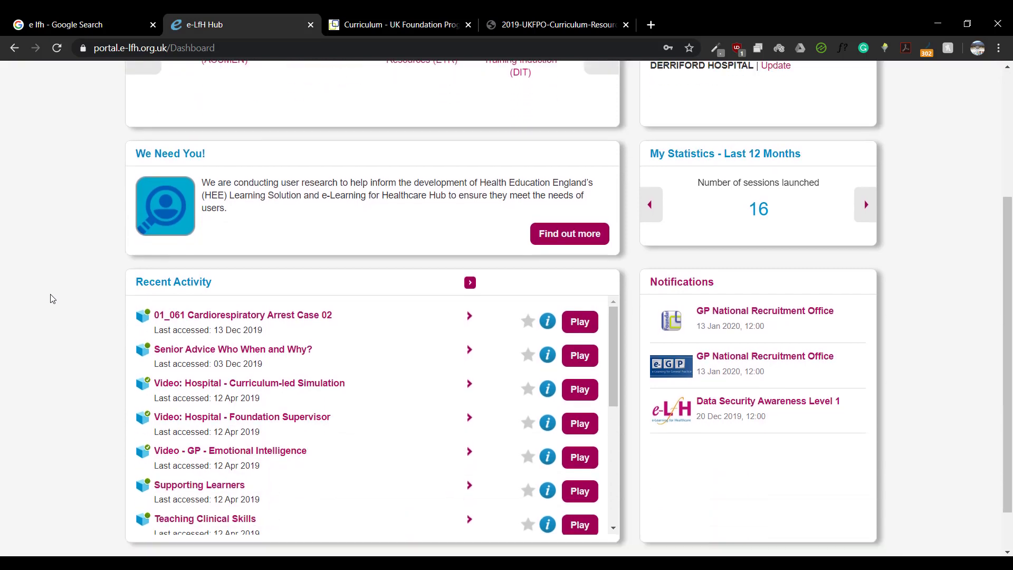
{"action": "scroll", "coordinate": [52, 300], "scroll_direction": "up", "scroll_amount": 5}
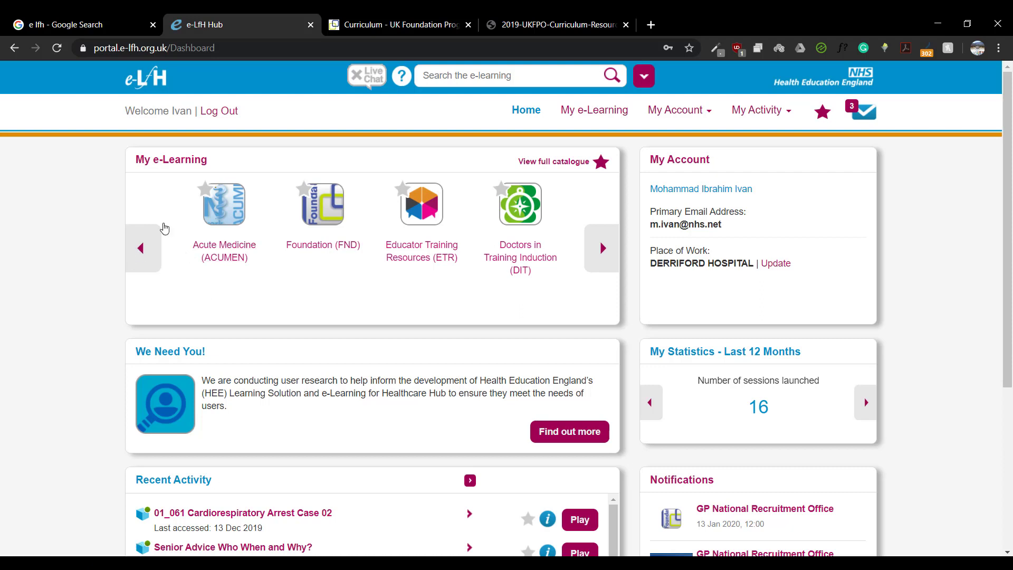
Step: Open the 2019 UKFPO Curriculum Resource PDF at Section 1: Professional behaviour and trust
{"action": "left_click", "coordinate": [423, 18]}
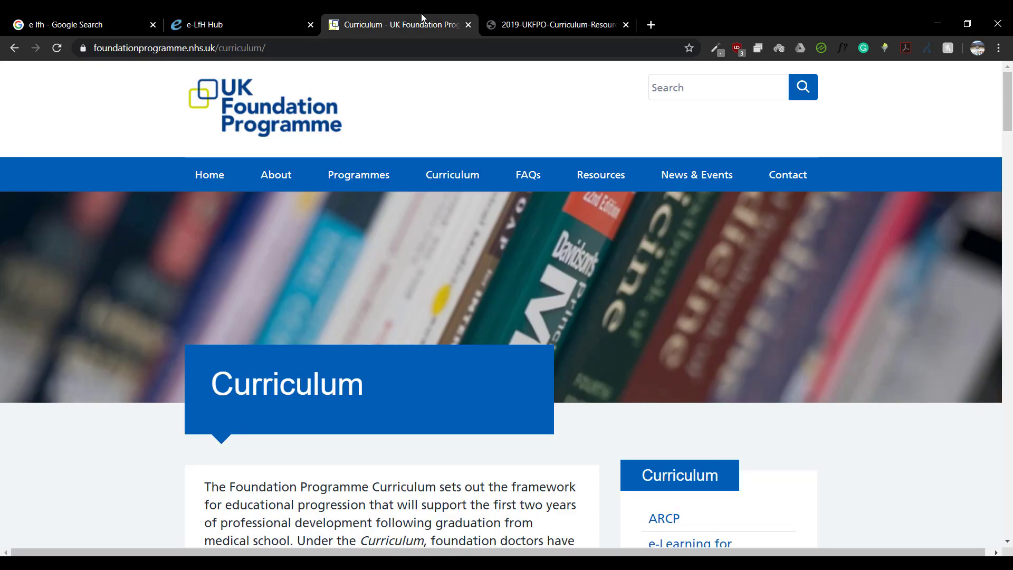
{"action": "scroll", "coordinate": [68, 253], "scroll_direction": "down", "scroll_amount": 10}
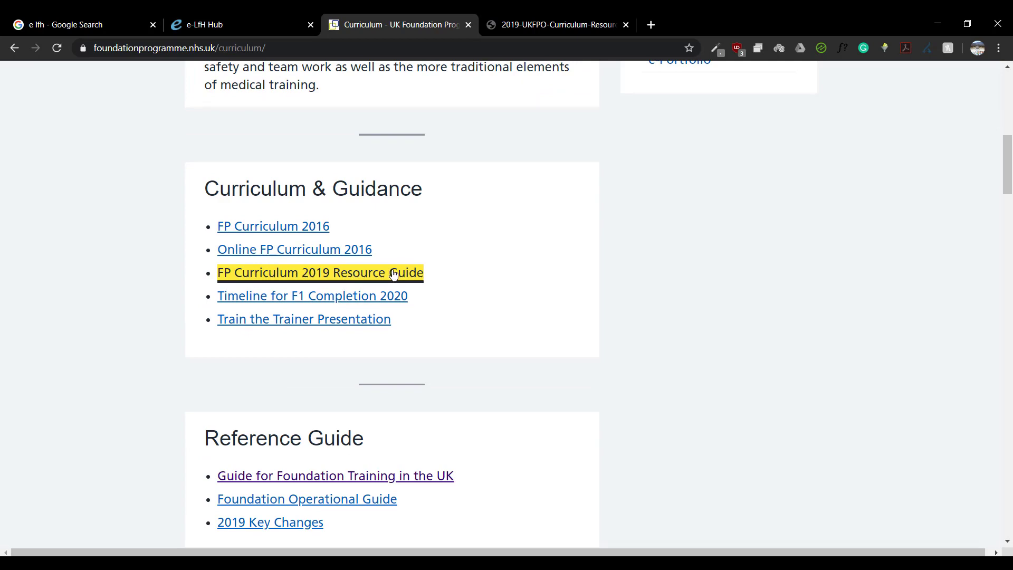
{"action": "left_click", "coordinate": [539, 19]}
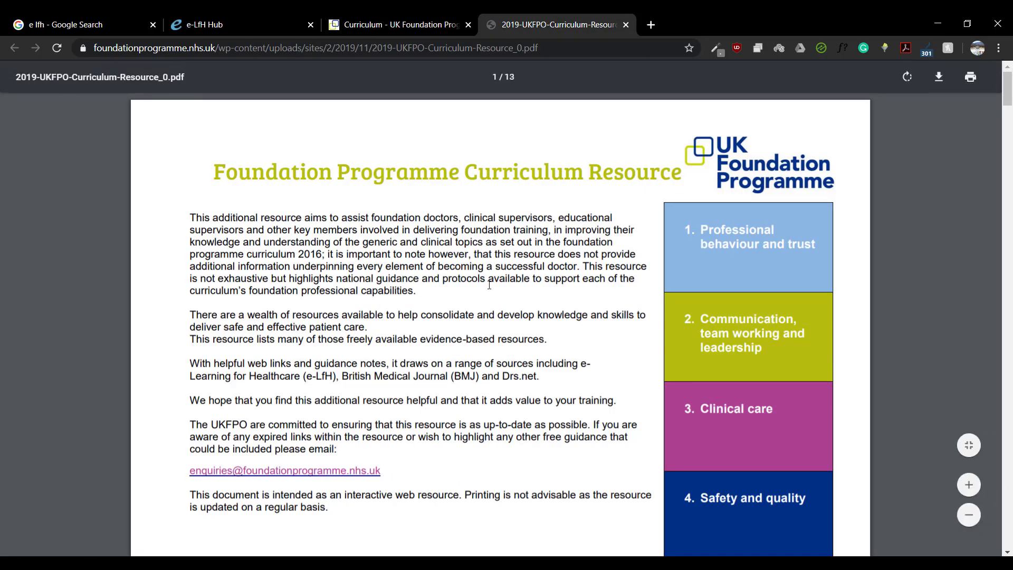
{"action": "scroll", "coordinate": [489, 285], "scroll_direction": "down", "scroll_amount": 8}
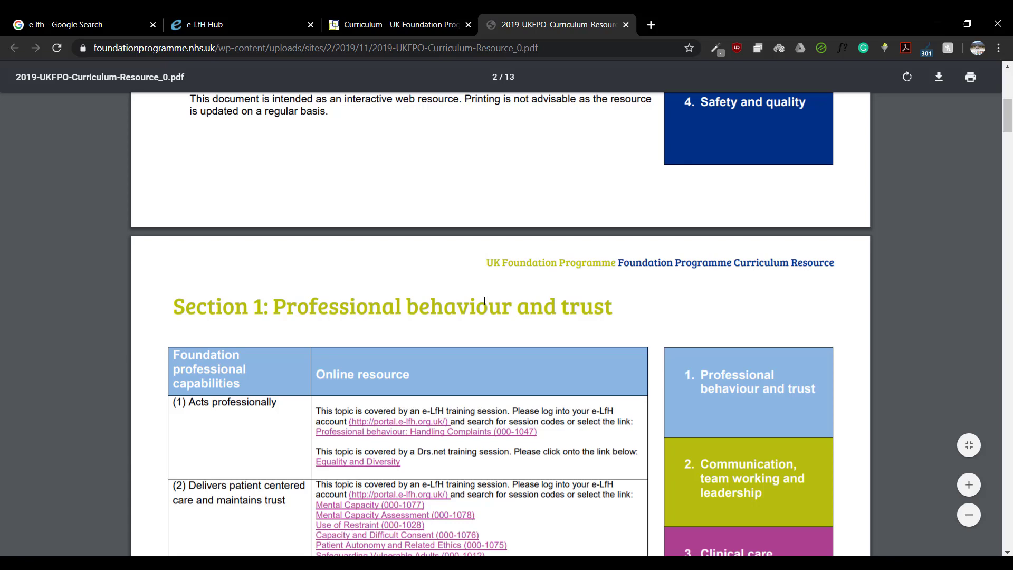
{"action": "scroll", "coordinate": [485, 300], "scroll_direction": "down", "scroll_amount": 1}
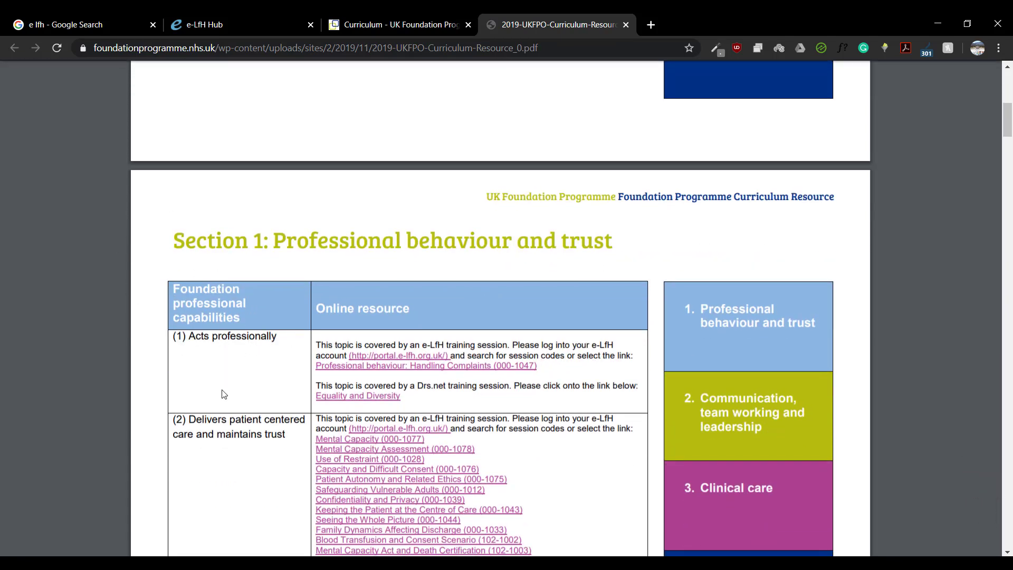
{"action": "scroll", "coordinate": [221, 393], "scroll_direction": "down", "scroll_amount": 7}
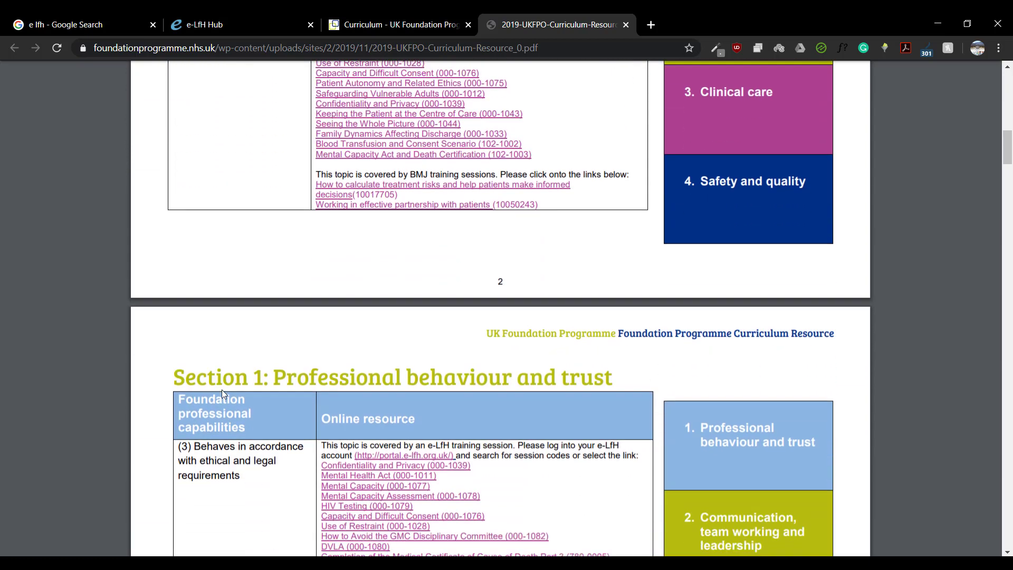
{"action": "scroll", "coordinate": [222, 393], "scroll_direction": "up", "scroll_amount": 6}
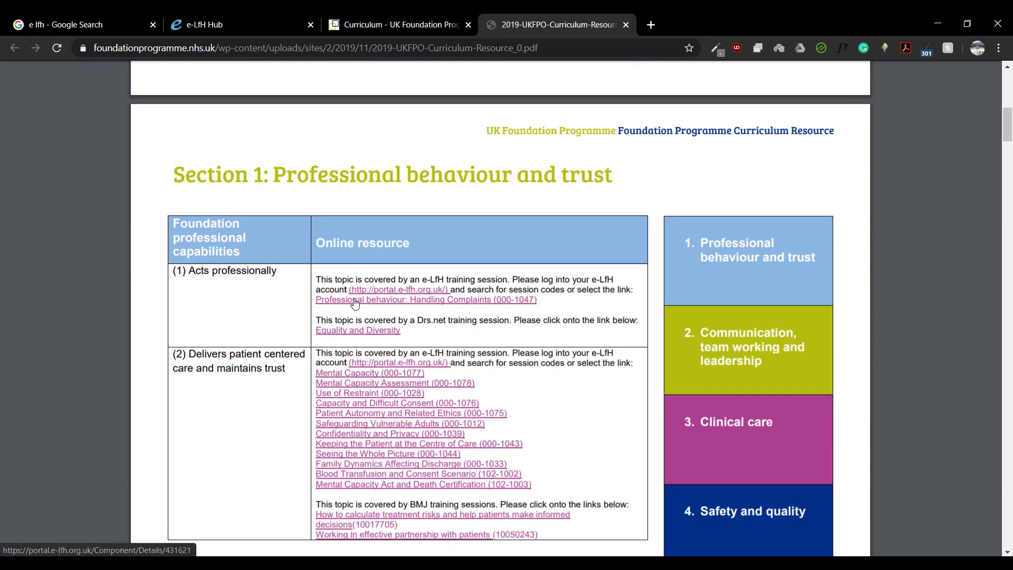
Step: Open the Handling Complaints (000-1047) session details and launch the session
{"action": "left_click", "coordinate": [446, 300]}
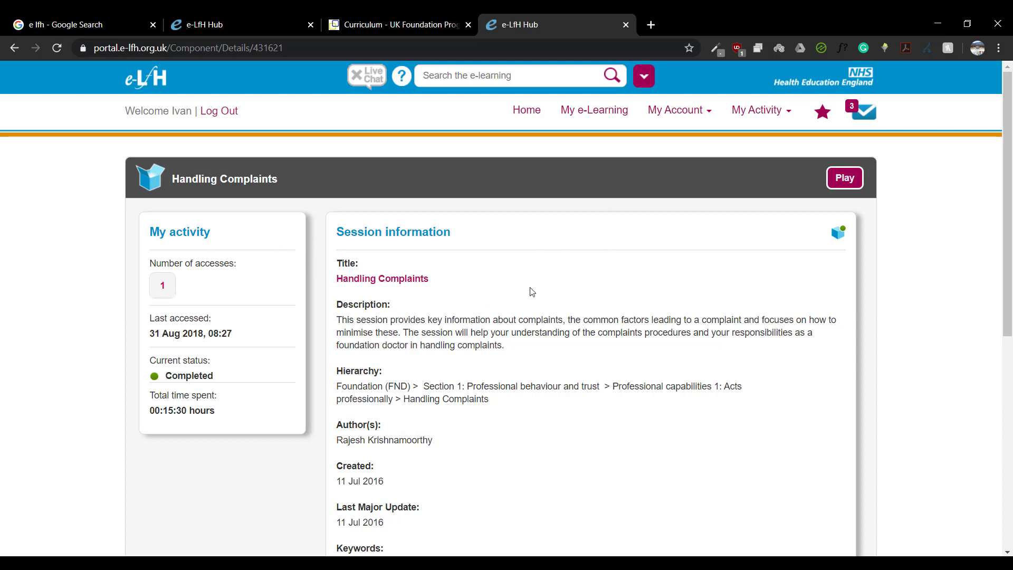
{"action": "scroll", "coordinate": [532, 292], "scroll_direction": "down", "scroll_amount": 4}
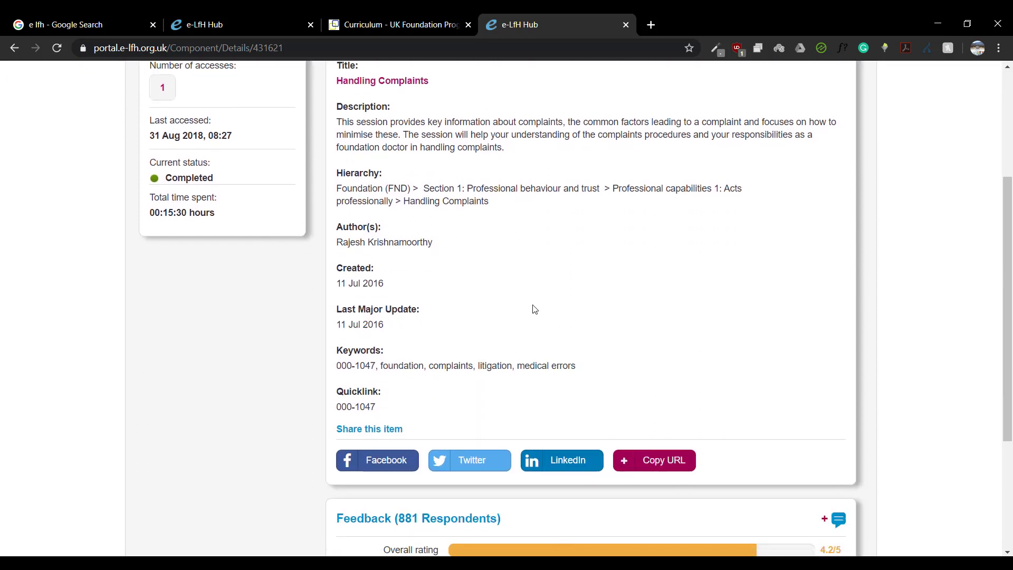
{"action": "scroll", "coordinate": [535, 310], "scroll_direction": "up", "scroll_amount": 1}
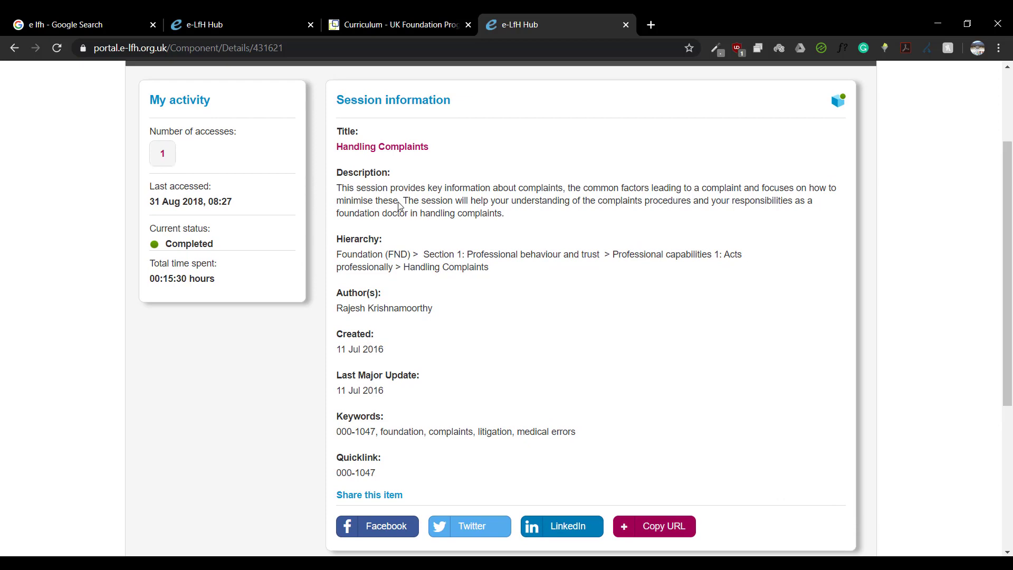
{"action": "scroll", "coordinate": [592, 306], "scroll_direction": "up", "scroll_amount": 1}
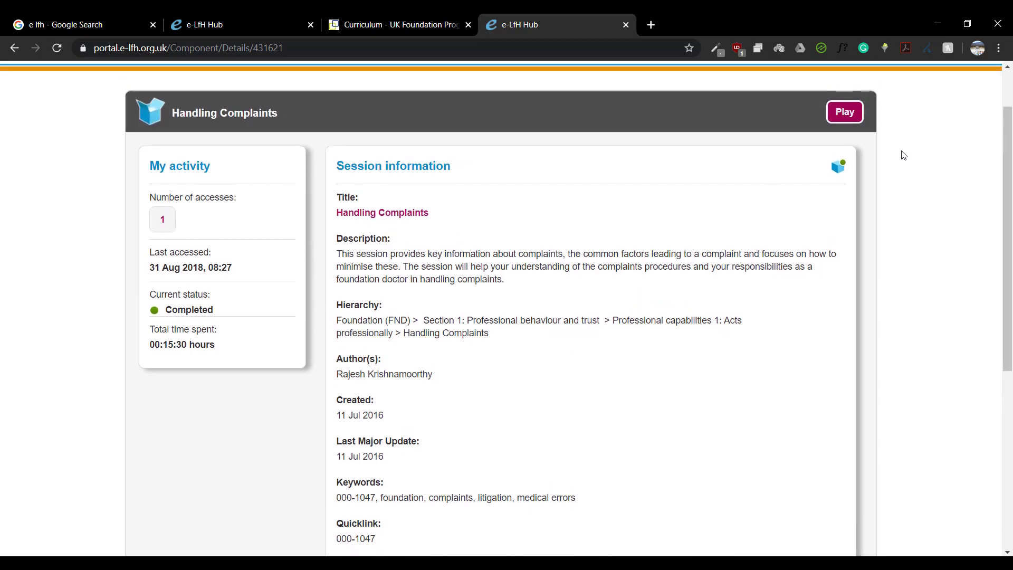
{"action": "left_click", "coordinate": [844, 112]}
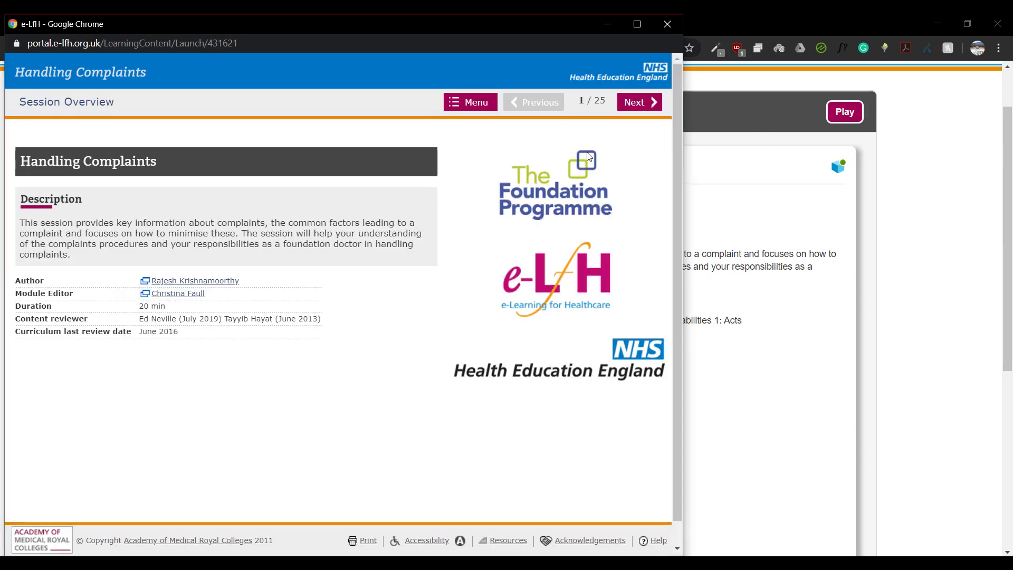
Step: Advance past the learning objectives and curriculum mapping pages to the Introduction
{"action": "left_click", "coordinate": [647, 105]}
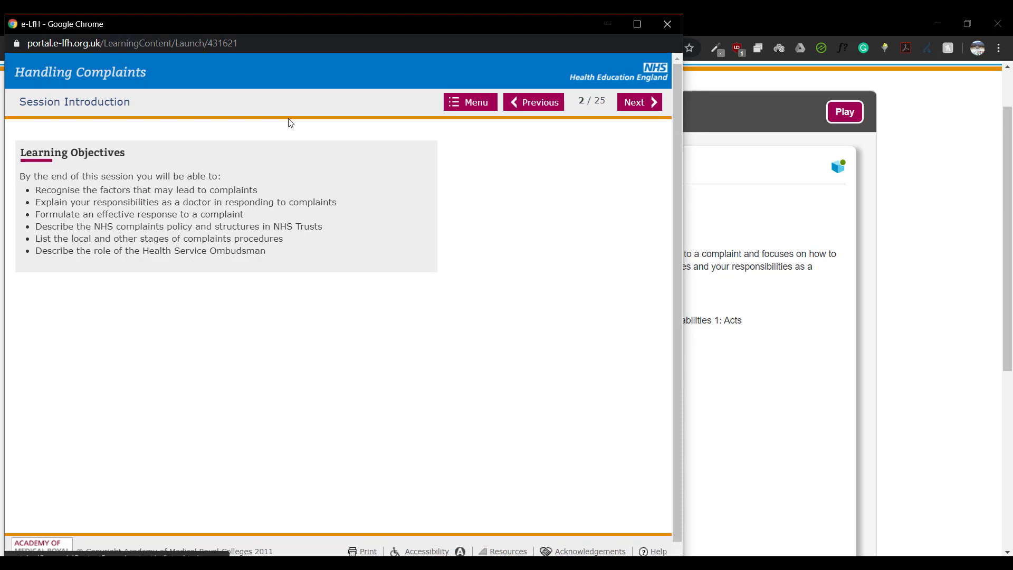
{"action": "left_click", "coordinate": [653, 104]}
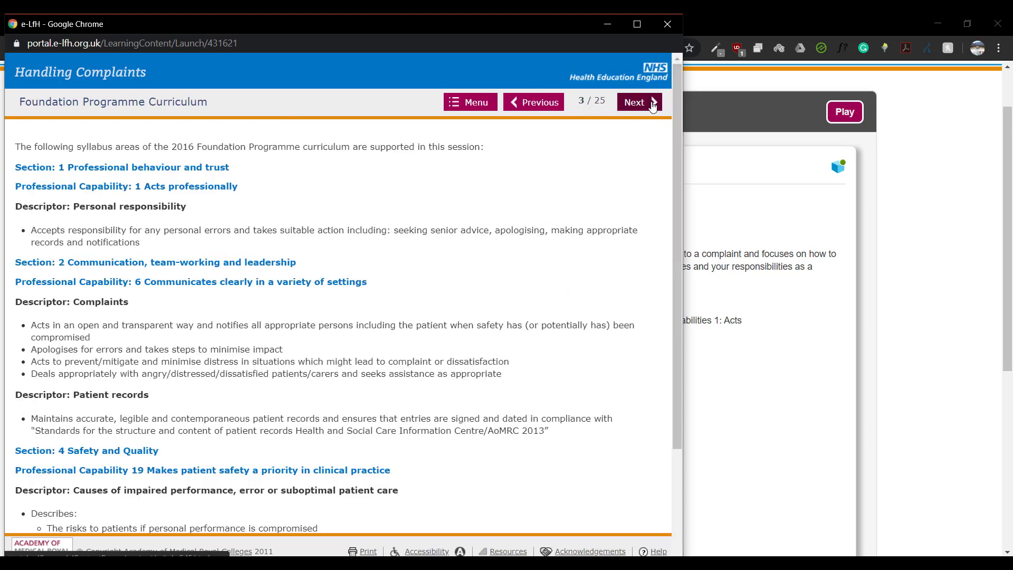
{"action": "scroll", "coordinate": [153, 372], "scroll_direction": "down", "scroll_amount": 3}
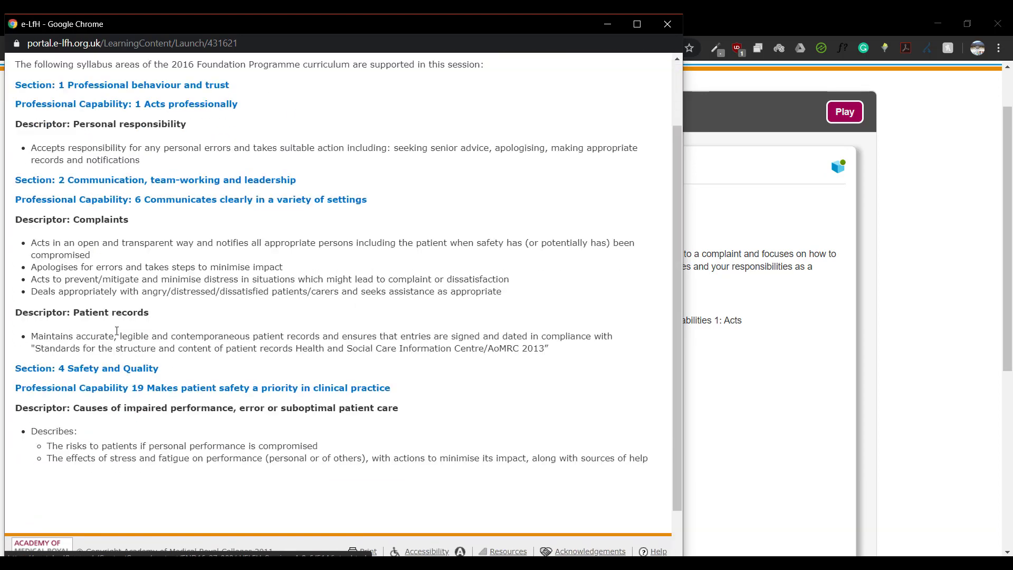
{"action": "scroll", "coordinate": [153, 372], "scroll_direction": "up", "scroll_amount": 3}
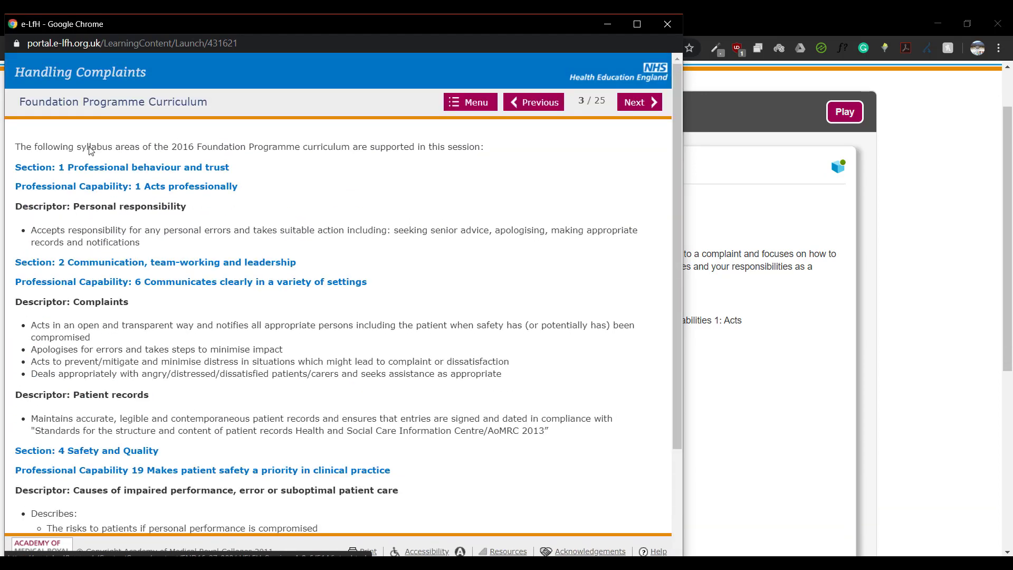
{"action": "left_click", "coordinate": [643, 104]}
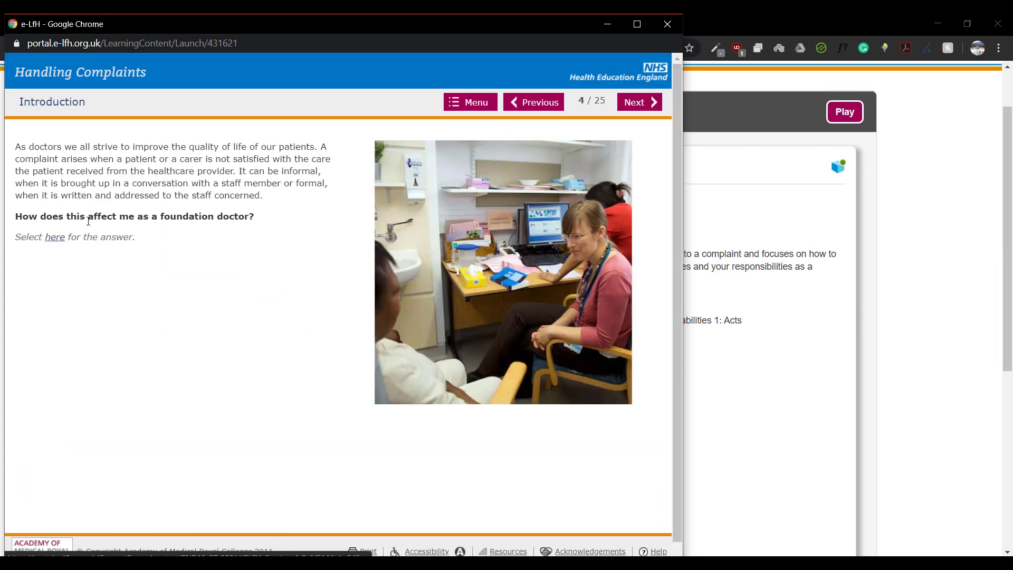
Step: Reveal the foundation-doctor complaints answer, then the clinical factors answer on the NHS Complaints slide
{"action": "left_click", "coordinate": [55, 236]}
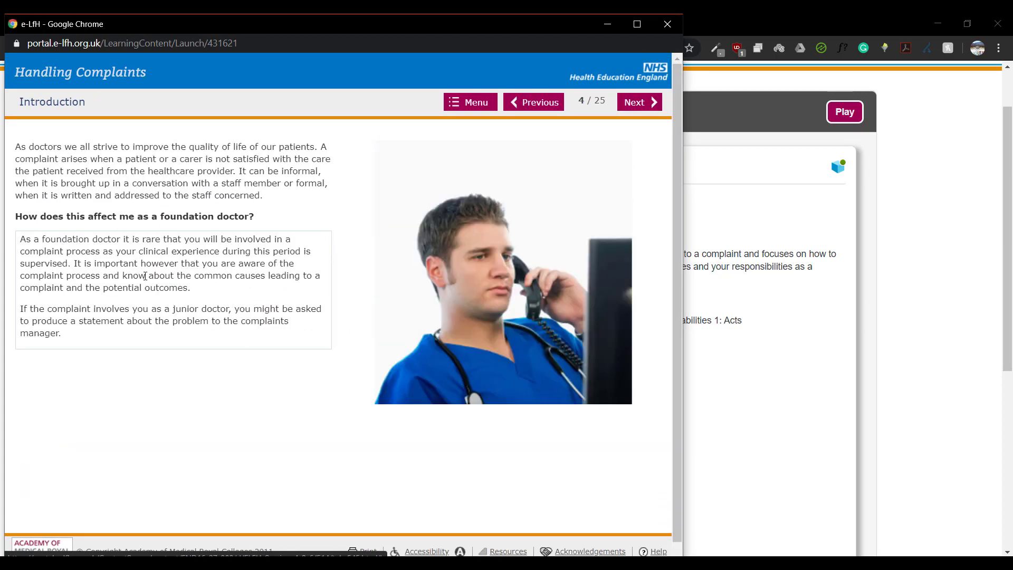
{"action": "left_click", "coordinate": [641, 102]}
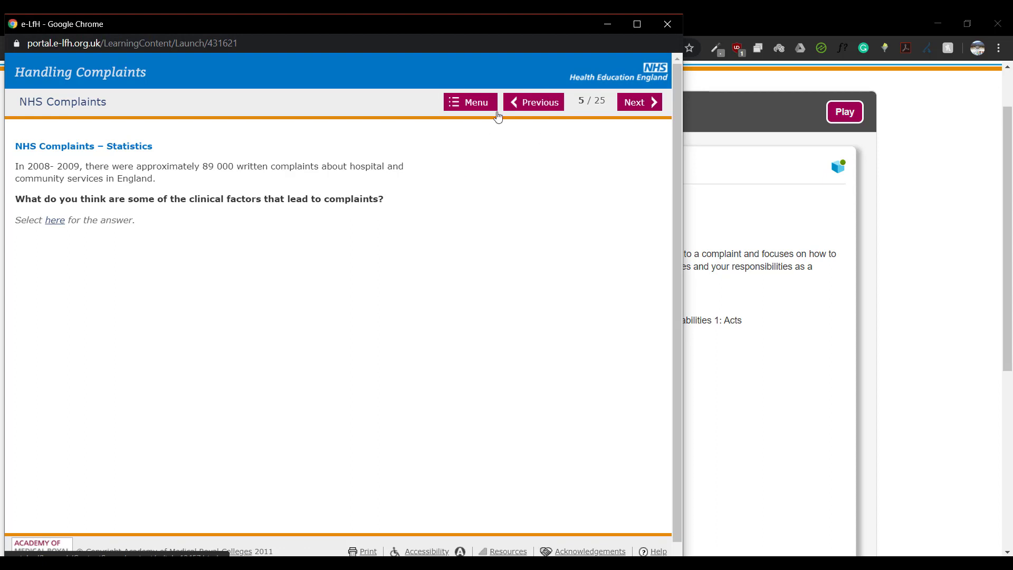
{"action": "left_click", "coordinate": [55, 220]}
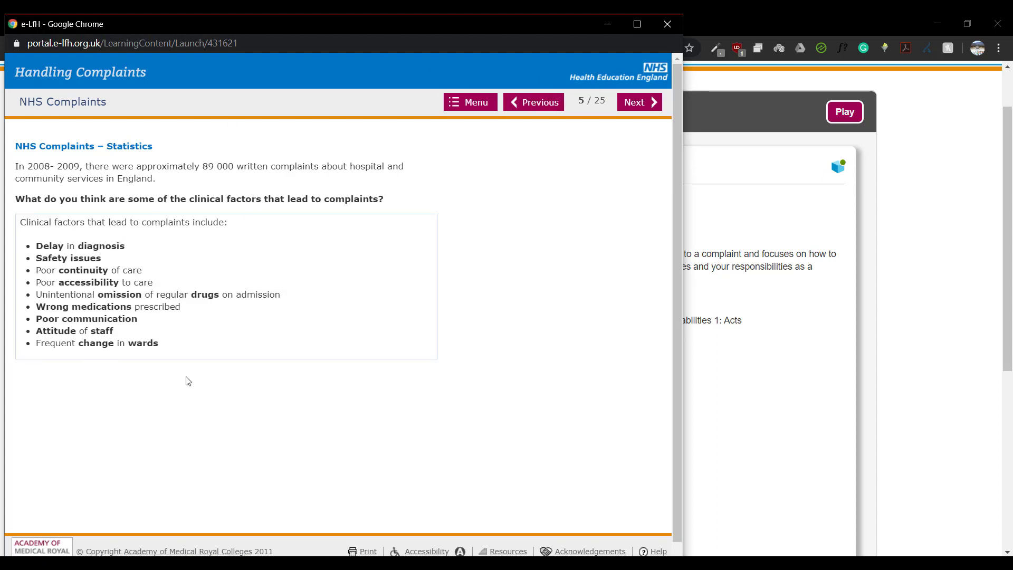
Step: Close the course window and search for 'horus eportfolio' in a new tab
{"action": "left_click", "coordinate": [669, 26]}
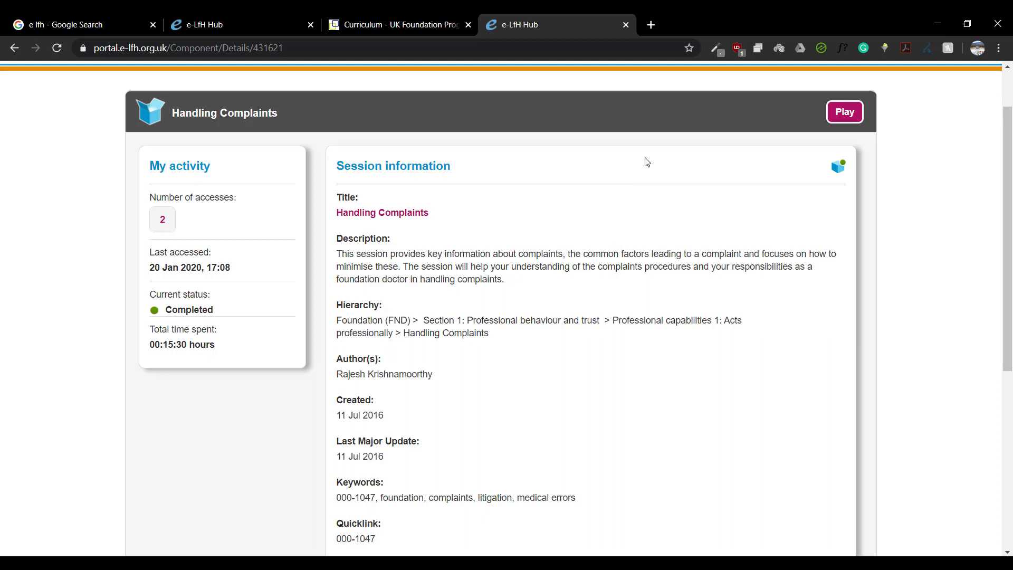
{"action": "left_click", "coordinate": [651, 25]}
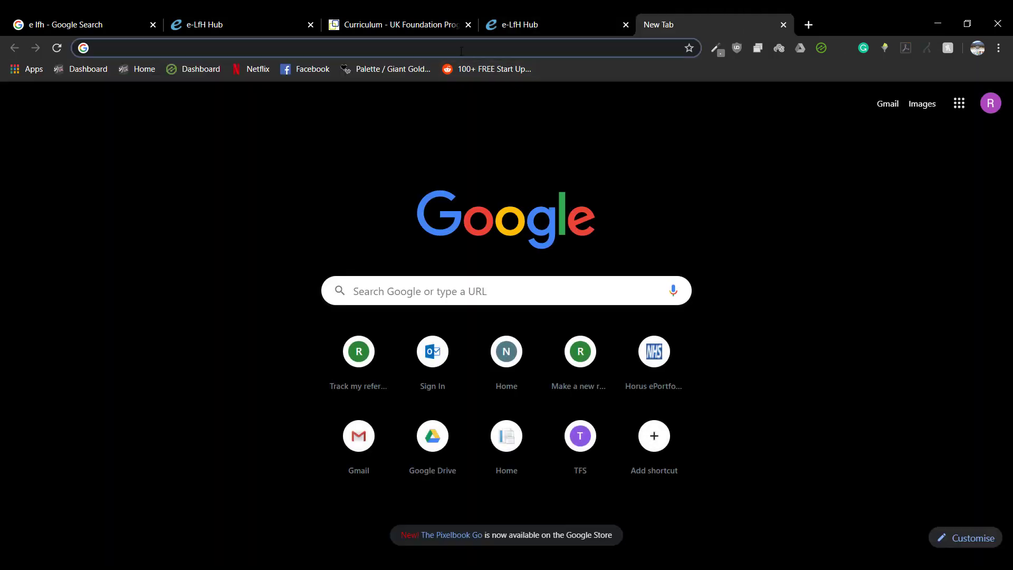
{"action": "type", "text": "horus eportfolio"}
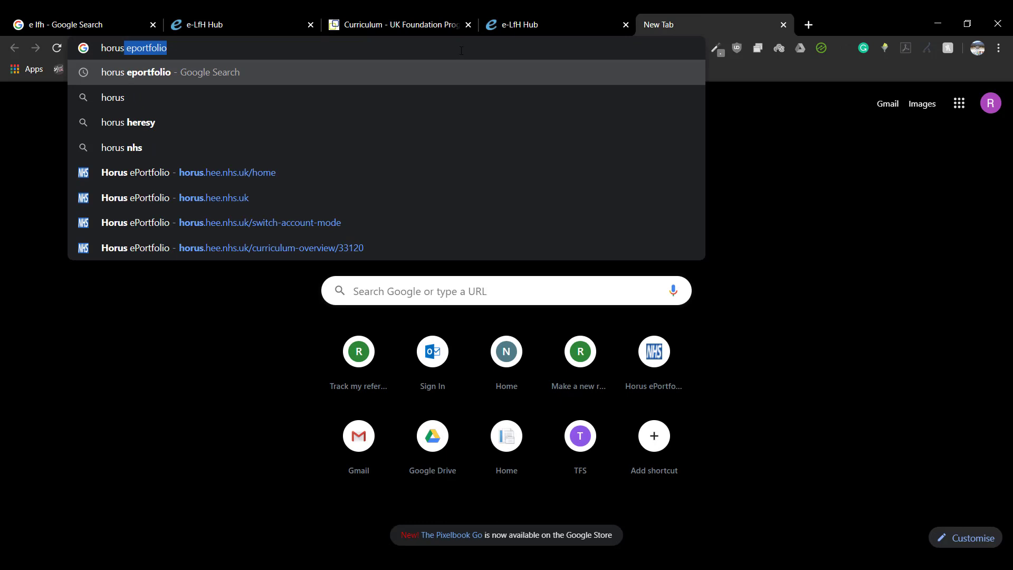
{"action": "key", "text": "Return"}
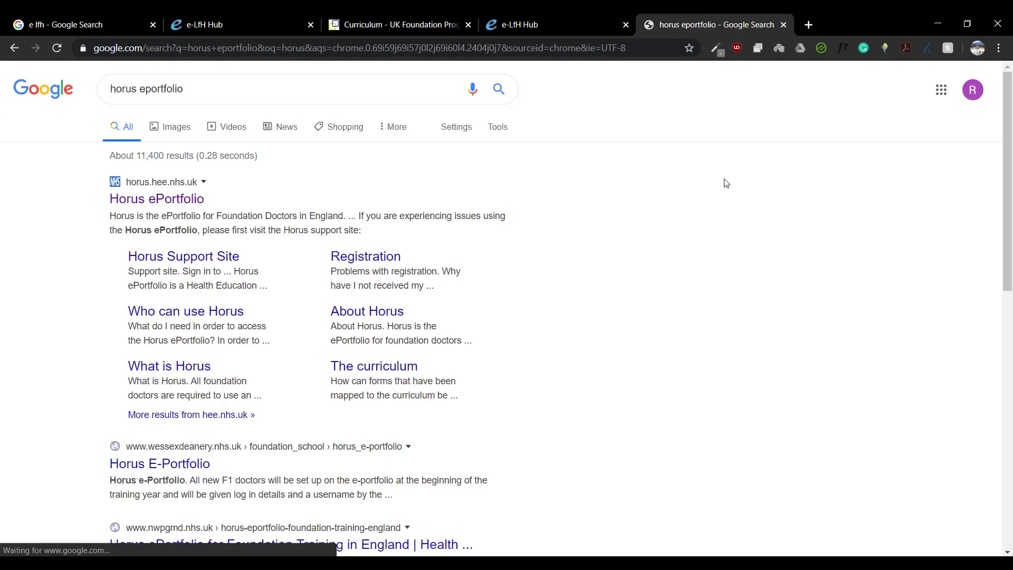
Step: Open Horus ePortfolio's Curriculum Overview and show the e-LfH courses for each item
{"action": "left_click", "coordinate": [168, 199]}
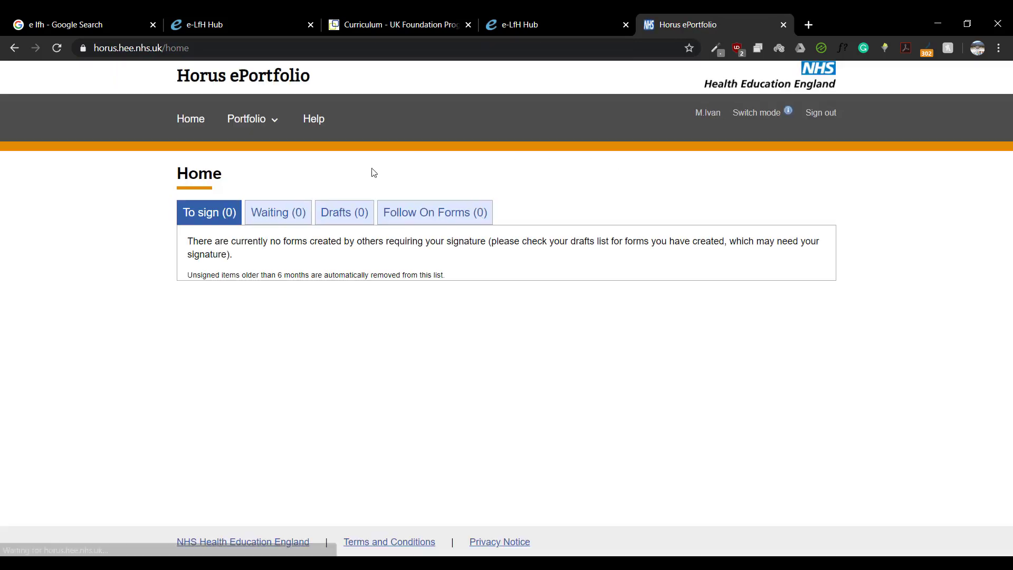
{"action": "left_click", "coordinate": [256, 122]}
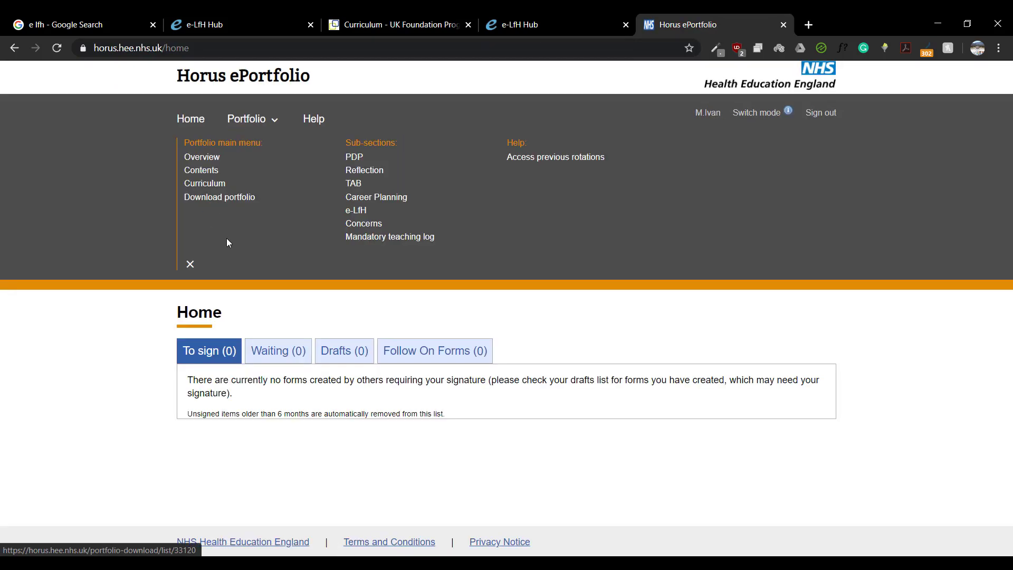
{"action": "left_click", "coordinate": [207, 184]}
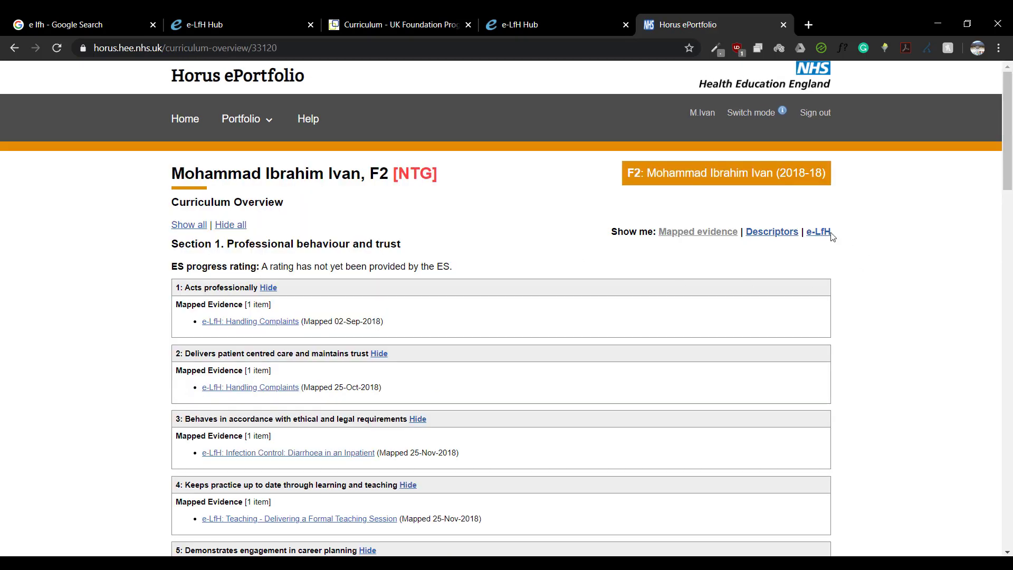
{"action": "left_click", "coordinate": [827, 236]}
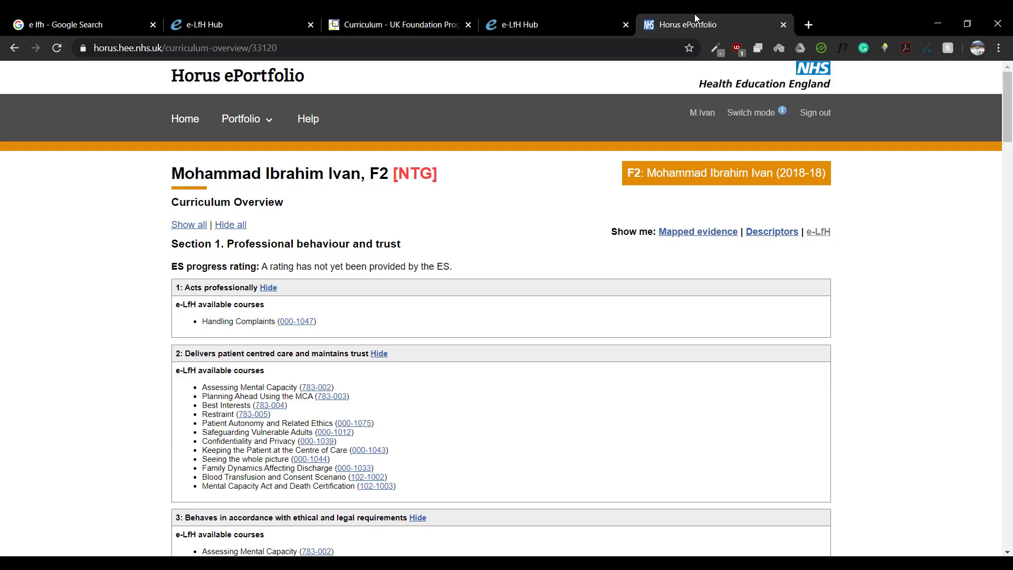
Step: Compare the e-LfH dashboard, curriculum and Handling Complaints tabs, then review the overview
{"action": "left_click", "coordinate": [303, 24]}
{"action": "left_click", "coordinate": [383, 21]}
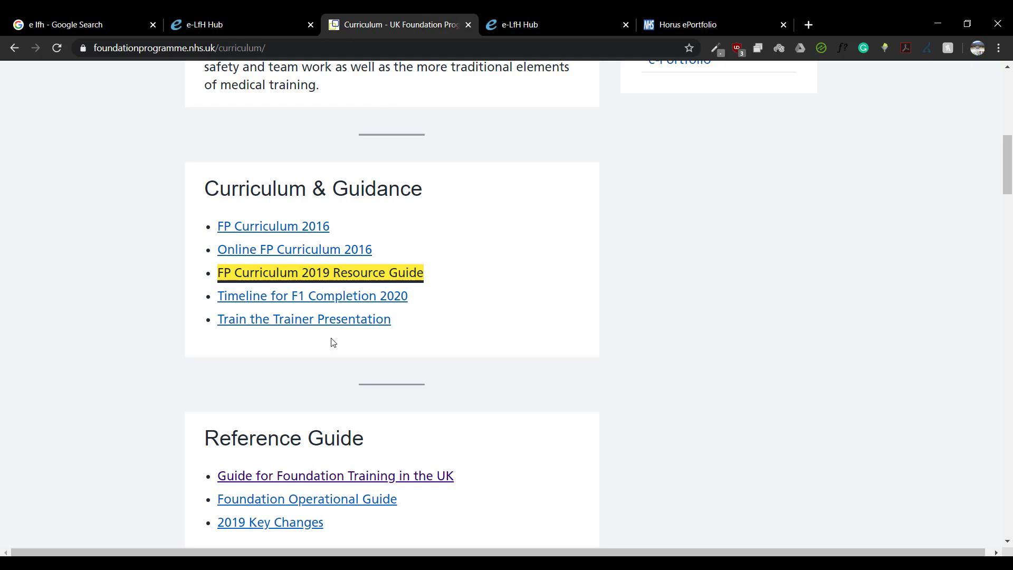
{"action": "left_click", "coordinate": [540, 18]}
{"action": "left_click", "coordinate": [709, 19]}
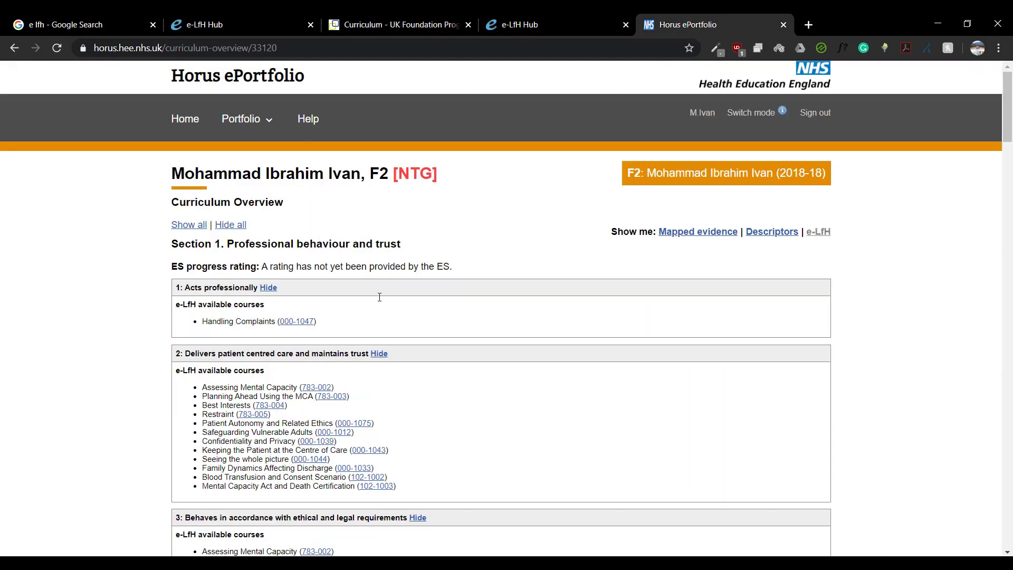
{"action": "scroll", "coordinate": [391, 288], "scroll_direction": "down", "scroll_amount": 3}
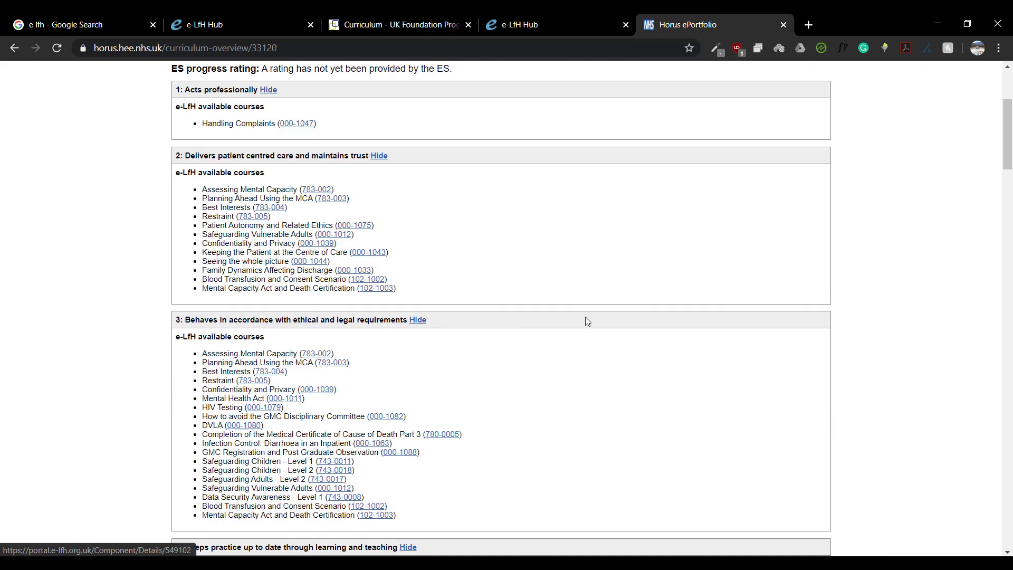
{"action": "scroll", "coordinate": [522, 321], "scroll_direction": "up", "scroll_amount": 4}
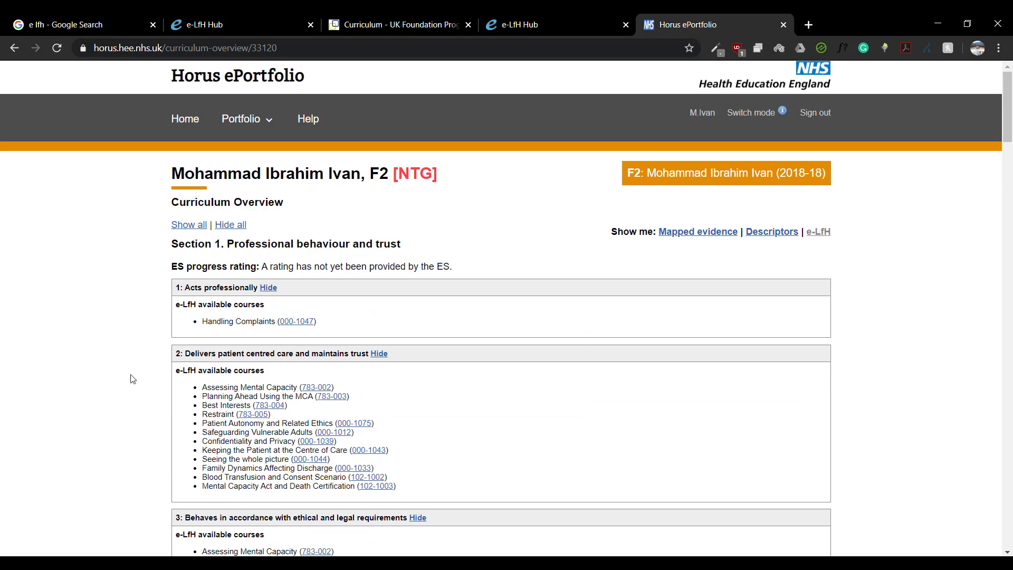
Step: Switch the Curriculum Overview to Mapped evidence and scroll through every curriculum item
{"action": "left_click", "coordinate": [711, 234]}
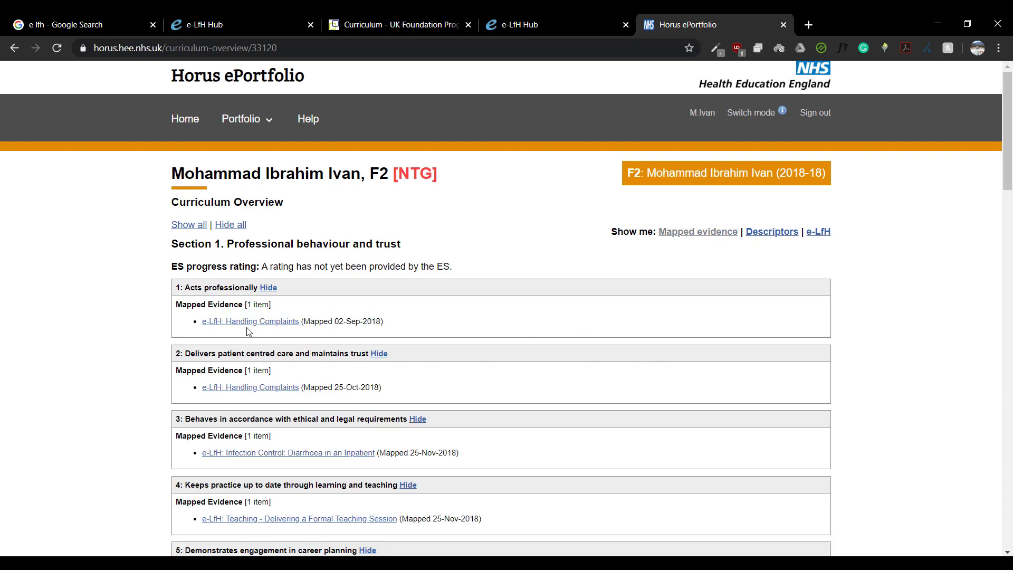
{"action": "scroll", "coordinate": [353, 354], "scroll_direction": "down", "scroll_amount": 1}
{"action": "scroll", "coordinate": [353, 355], "scroll_direction": "down", "scroll_amount": 2}
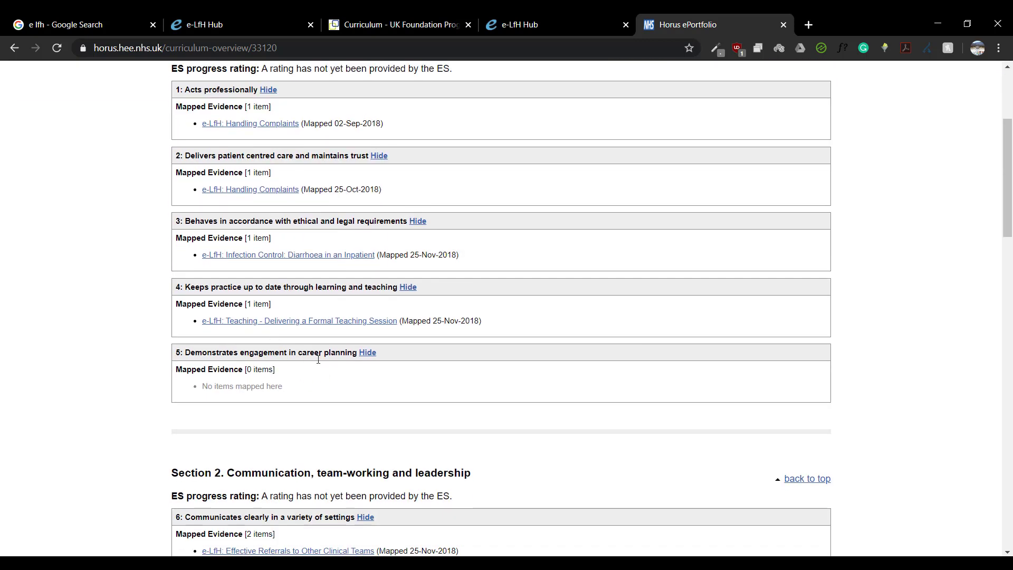
{"action": "scroll", "coordinate": [318, 359], "scroll_direction": "down", "scroll_amount": 2}
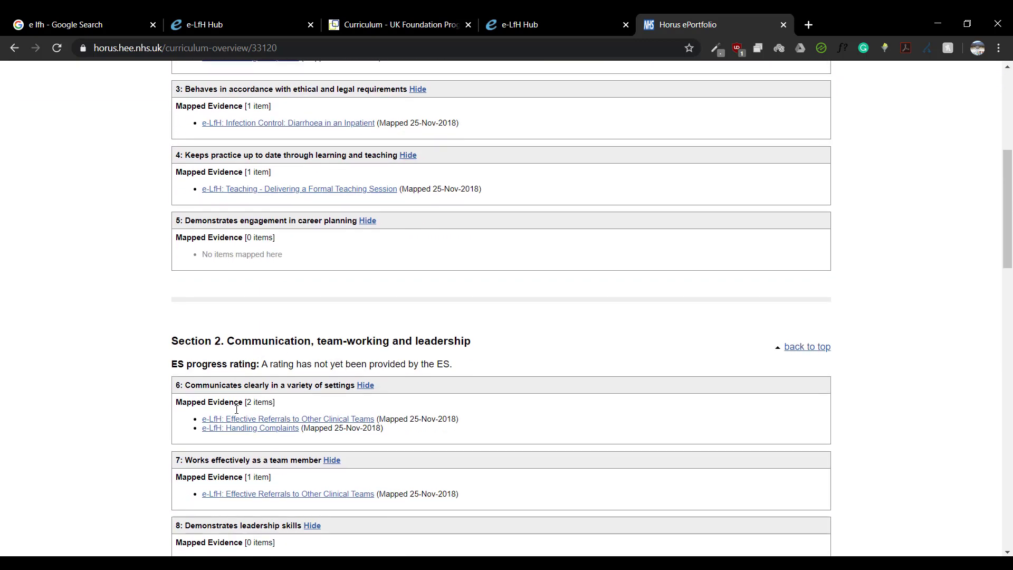
{"action": "scroll", "coordinate": [271, 449], "scroll_direction": "down", "scroll_amount": 1}
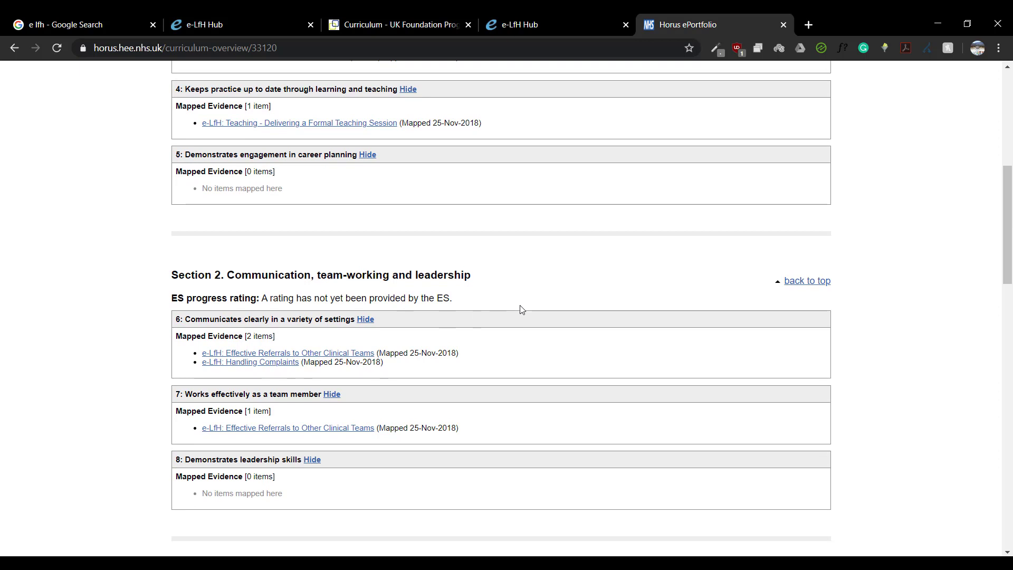
{"action": "scroll", "coordinate": [578, 307], "scroll_direction": "down", "scroll_amount": 2}
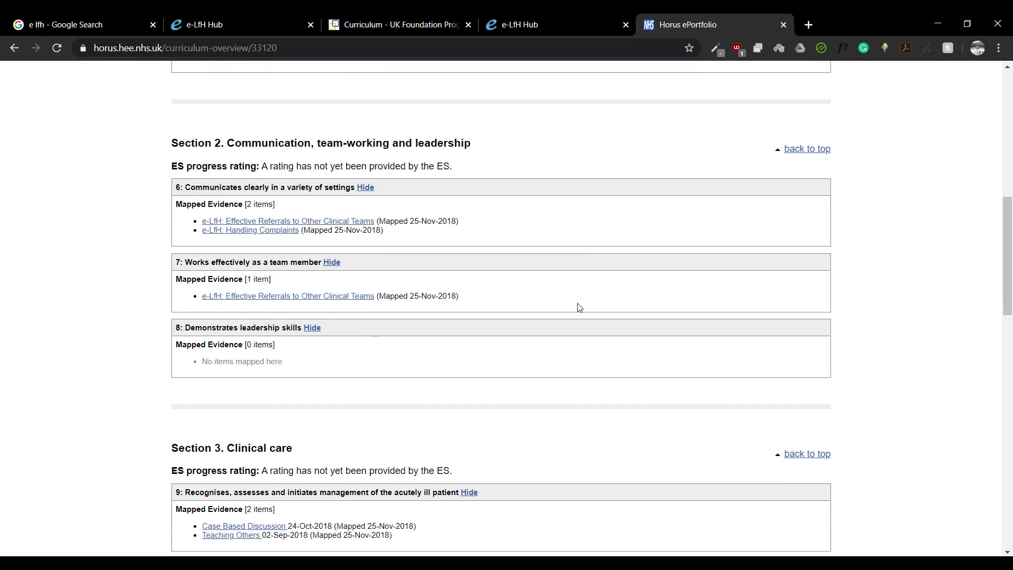
{"action": "scroll", "coordinate": [578, 307], "scroll_direction": "down", "scroll_amount": 2}
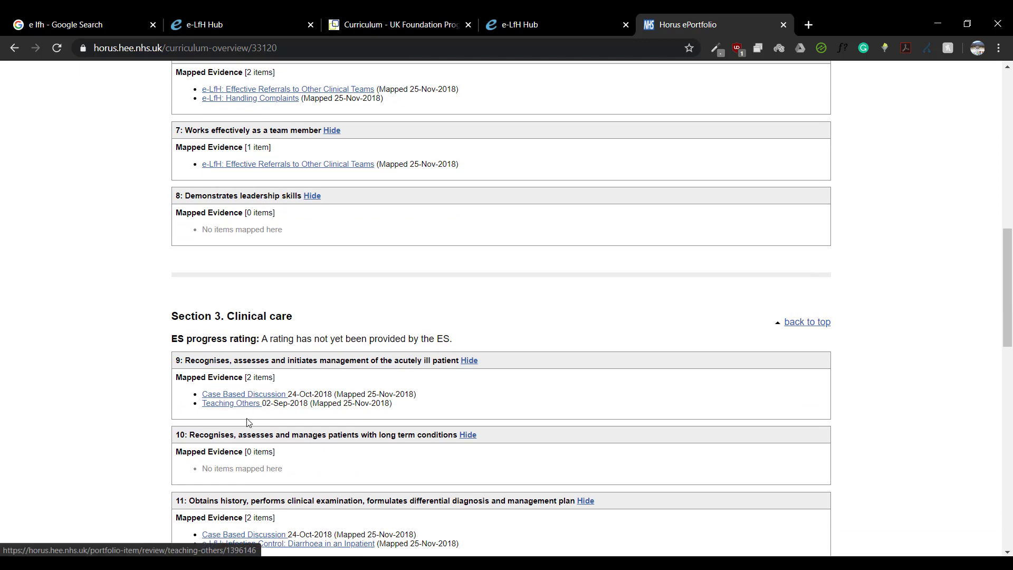
{"action": "scroll", "coordinate": [462, 368], "scroll_direction": "down", "scroll_amount": 2}
{"action": "scroll", "coordinate": [463, 369], "scroll_direction": "down", "scroll_amount": 2}
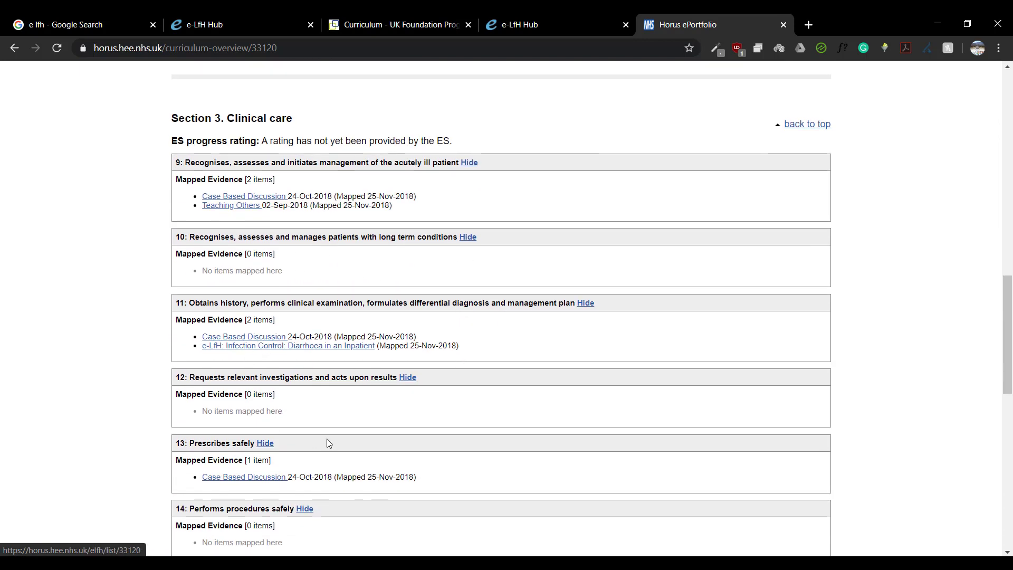
{"action": "scroll", "coordinate": [328, 444], "scroll_direction": "down", "scroll_amount": 2}
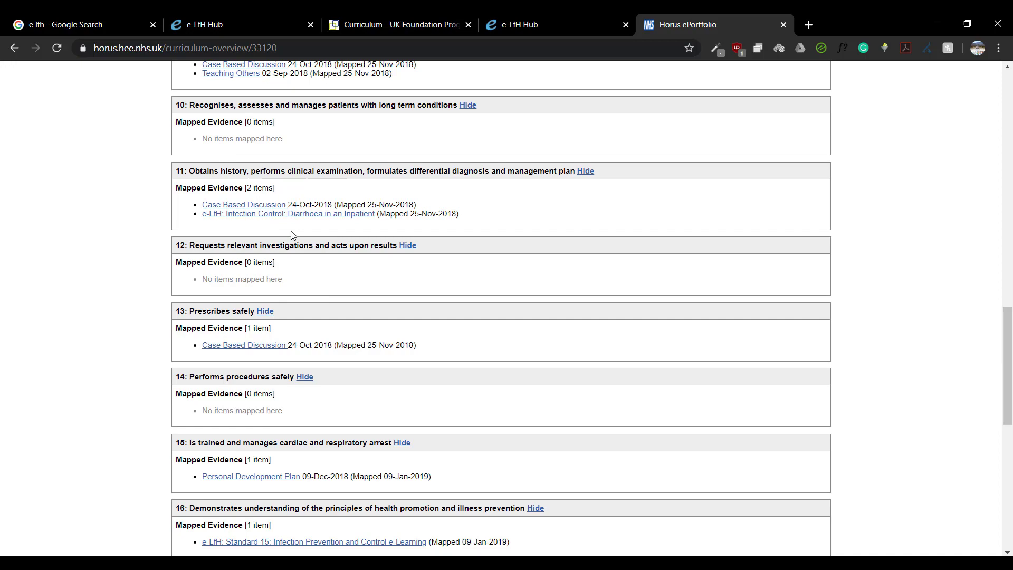
{"action": "scroll", "coordinate": [451, 332], "scroll_direction": "down", "scroll_amount": 1}
{"action": "scroll", "coordinate": [450, 331], "scroll_direction": "down", "scroll_amount": 5}
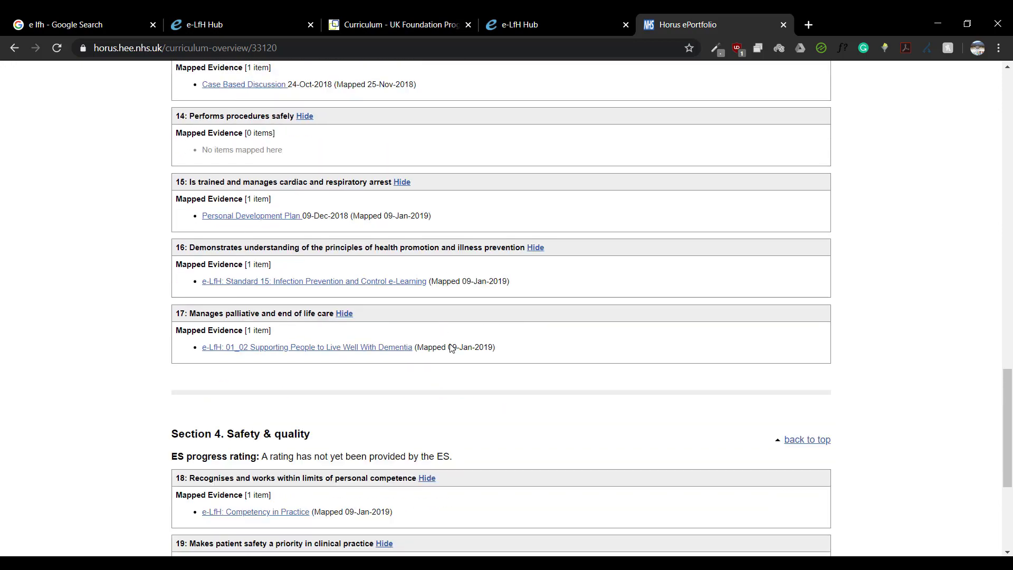
{"action": "scroll", "coordinate": [450, 348], "scroll_direction": "up", "scroll_amount": 16}
{"action": "scroll", "coordinate": [450, 346], "scroll_direction": "up", "scroll_amount": 6}
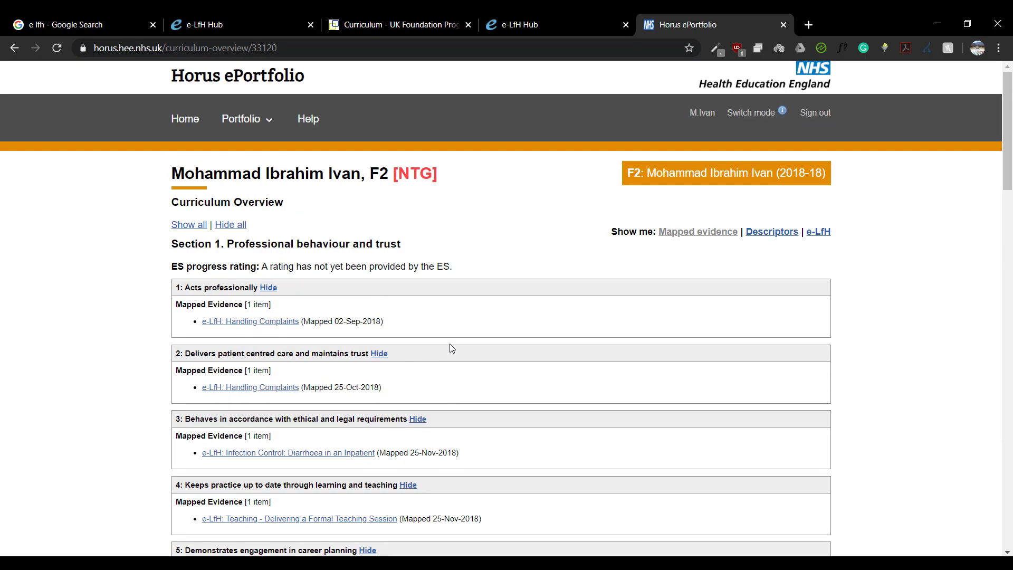
Step: Switch to the e-LfH Hub tab to view the dashboard's time-spent statistics
{"action": "left_click", "coordinate": [206, 24]}
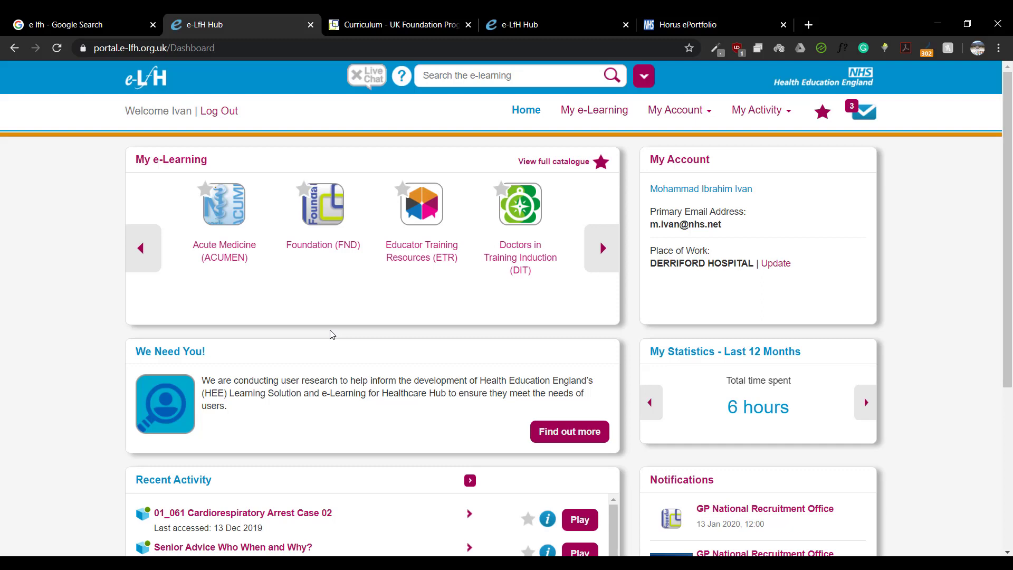
Step: Drill into Foundation (FND) > Section 1 > Acts professionally to find Handling Complaints, then go back
{"action": "left_click", "coordinate": [348, 246]}
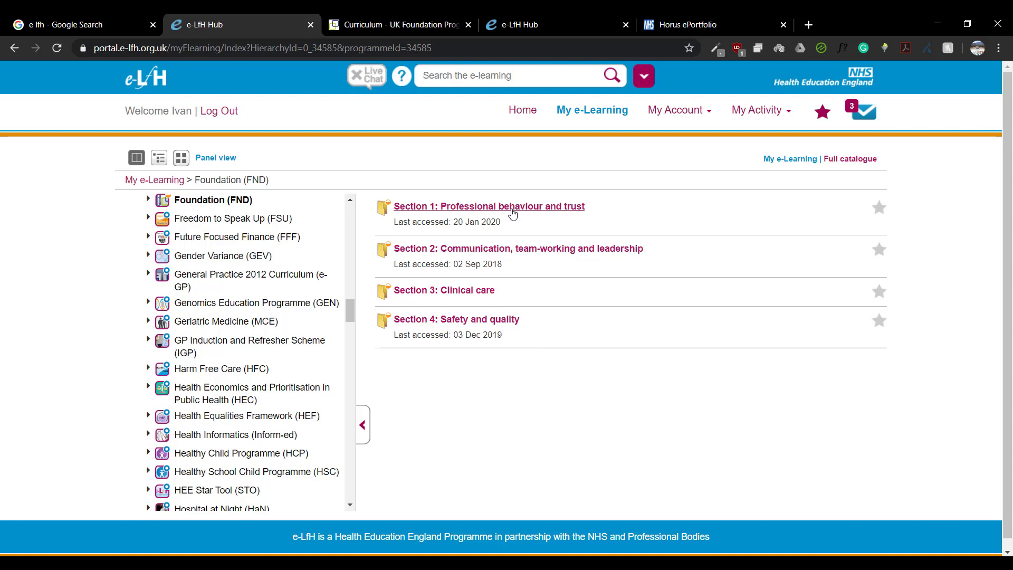
{"action": "left_click", "coordinate": [512, 208]}
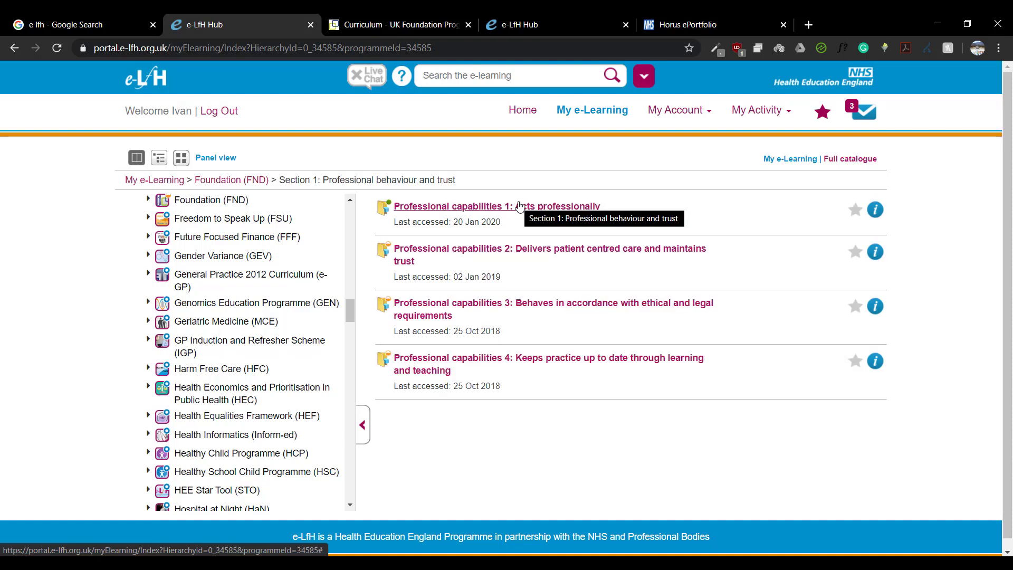
{"action": "left_click", "coordinate": [576, 207]}
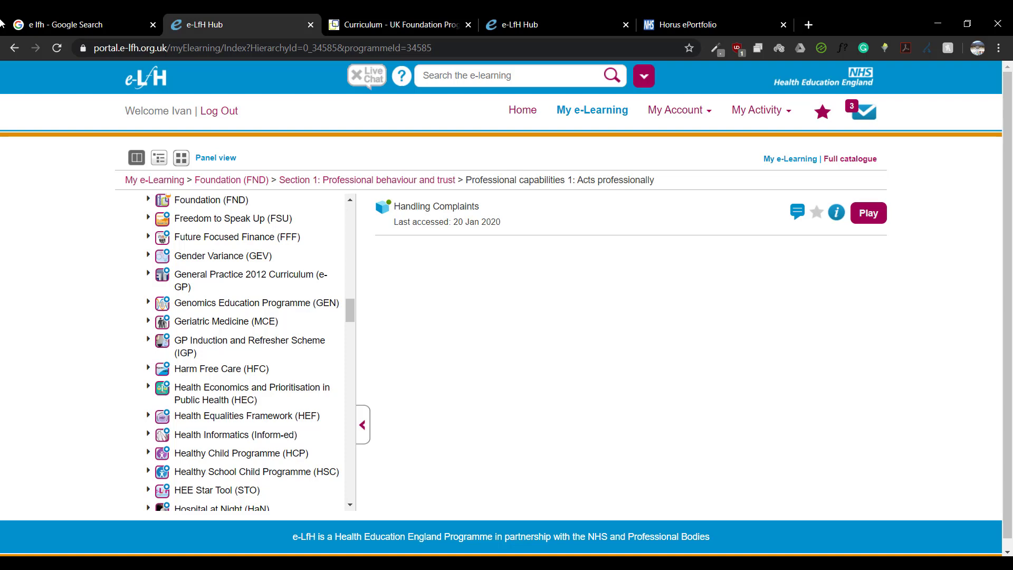
{"action": "left_click", "coordinate": [16, 51]}
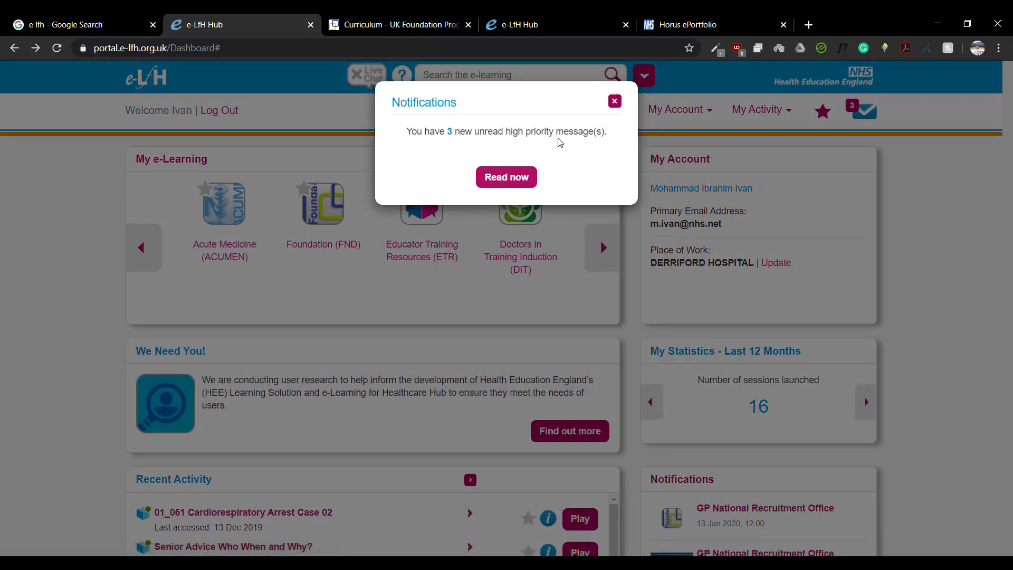
Step: Open the high priority notifications page, which shows none, with 3 unread and 10 dismissed
{"action": "left_click", "coordinate": [532, 178]}
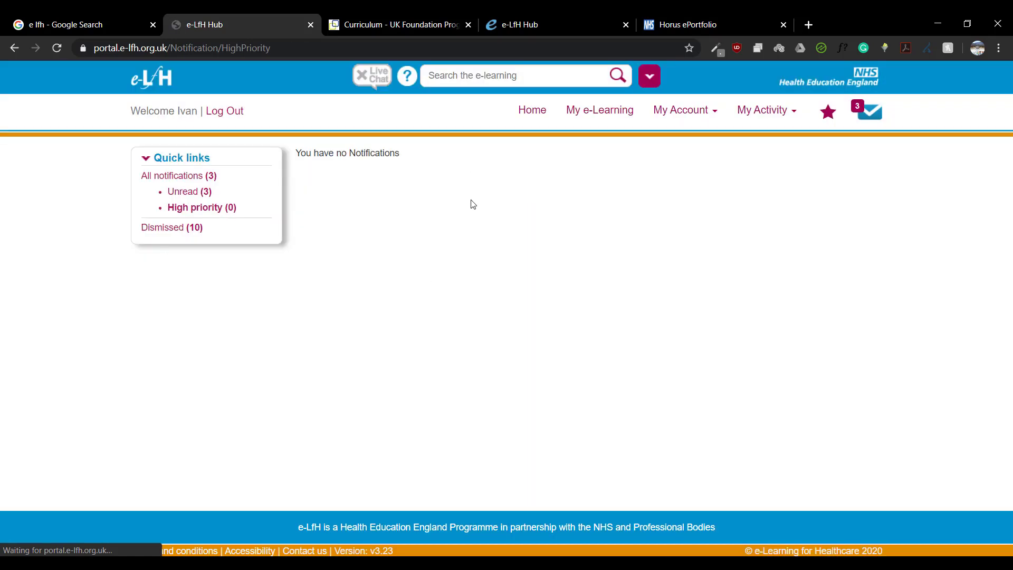